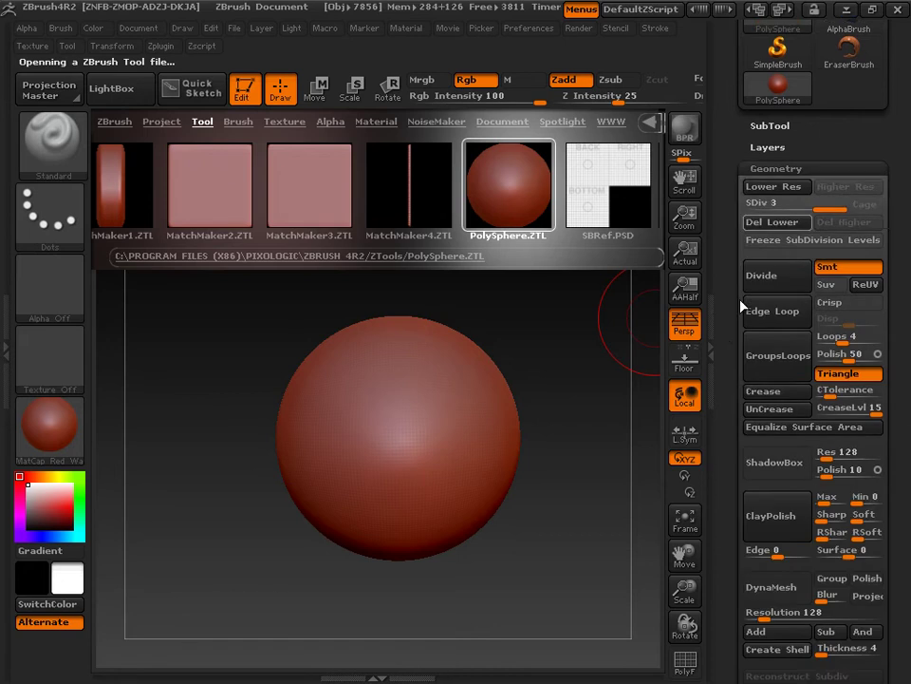
Convert the polysphere to a DynaMesh at resolution 128 with Blur 0, freezing its subdivision levels
scroll(736, 399, down, 5)
click(771, 334)
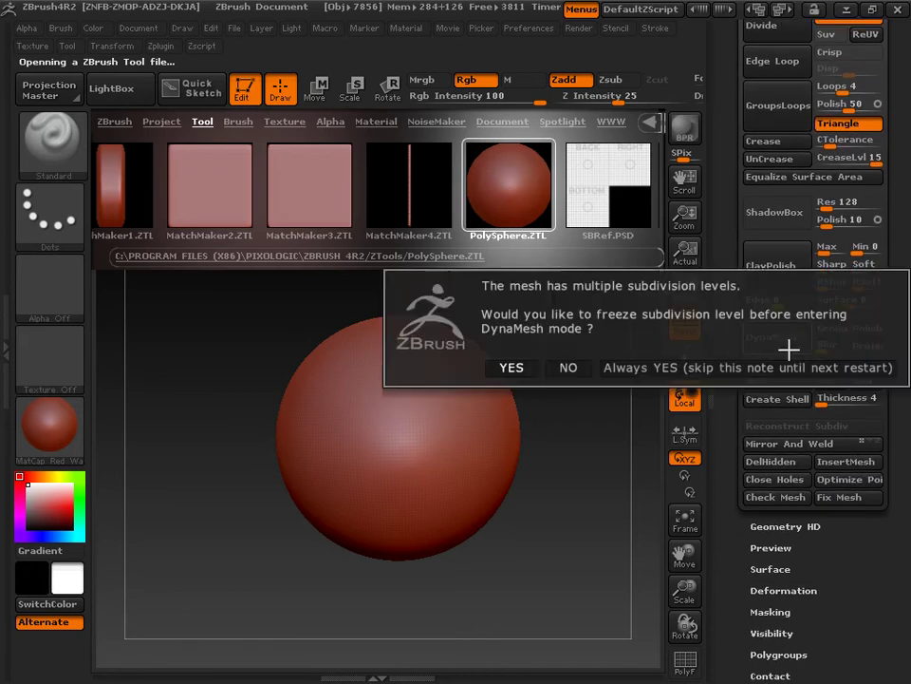
click(506, 369)
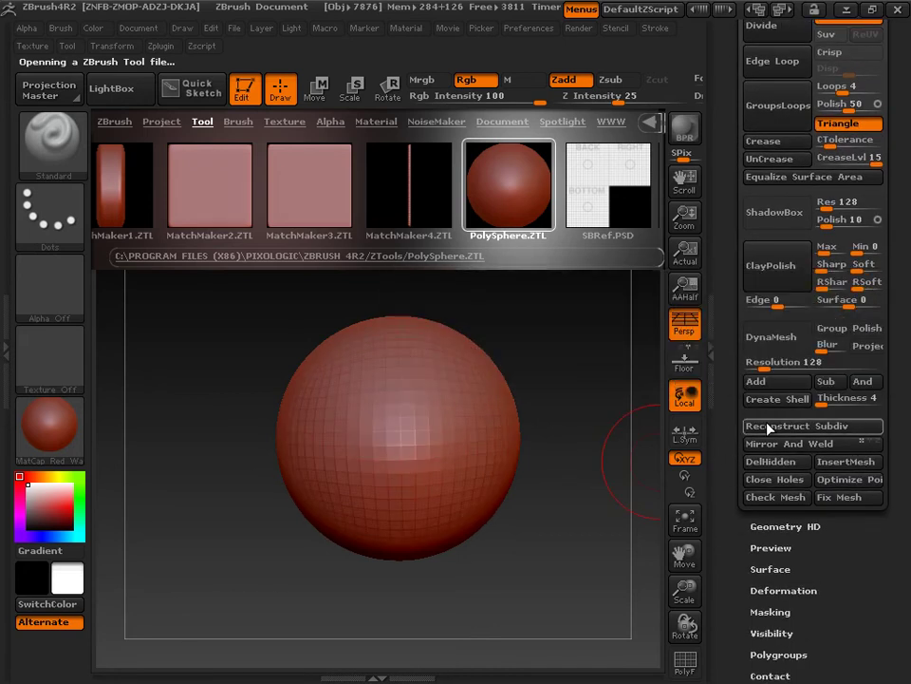
drag(743, 424, 742, 398)
click(794, 312)
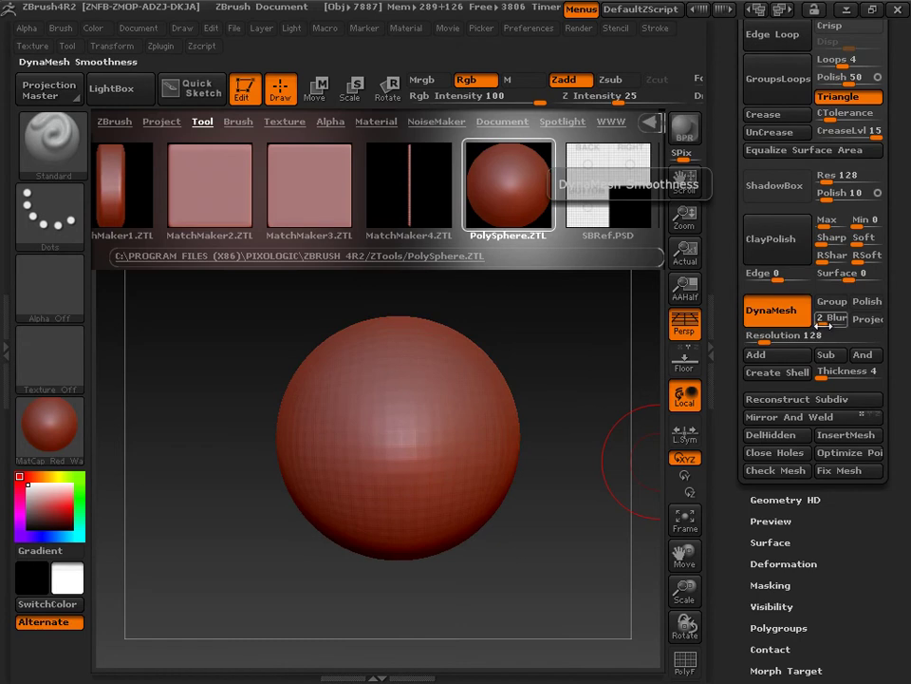
drag(822, 324, 816, 326)
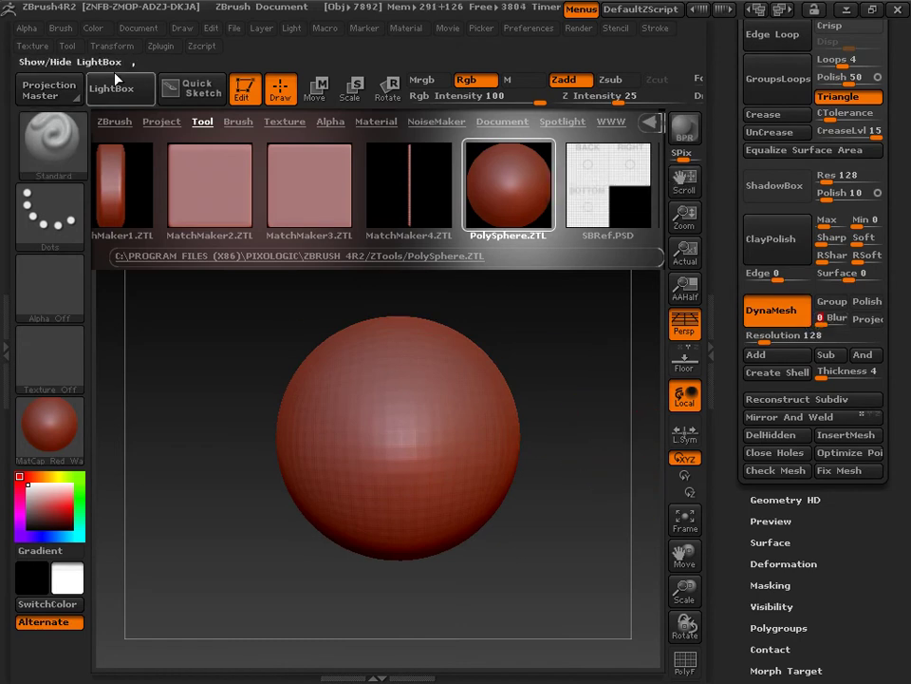
Activate radial symmetry on the X axis and adjust its radial count
click(113, 46)
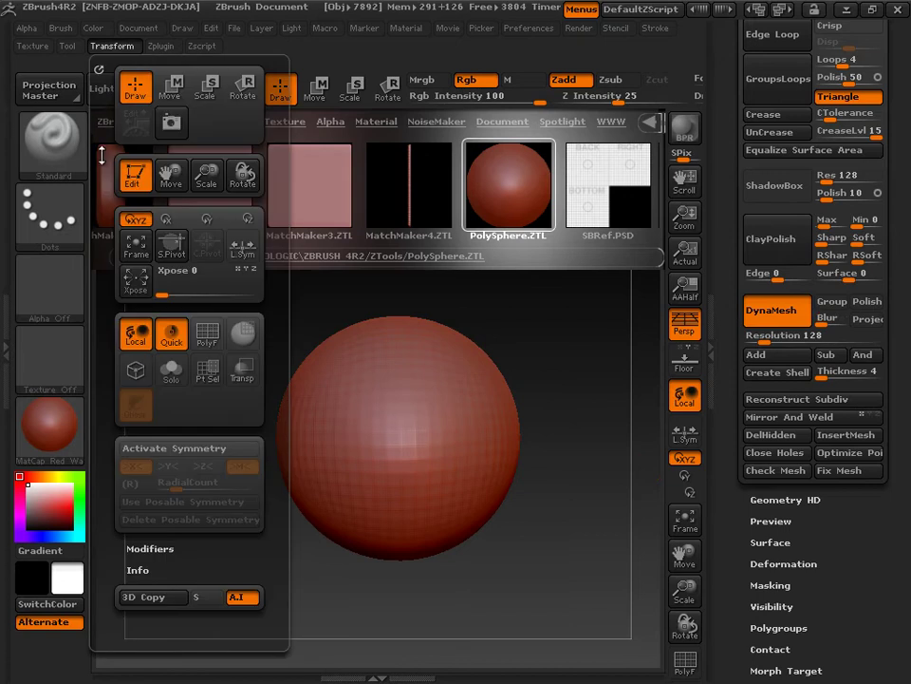
click(157, 447)
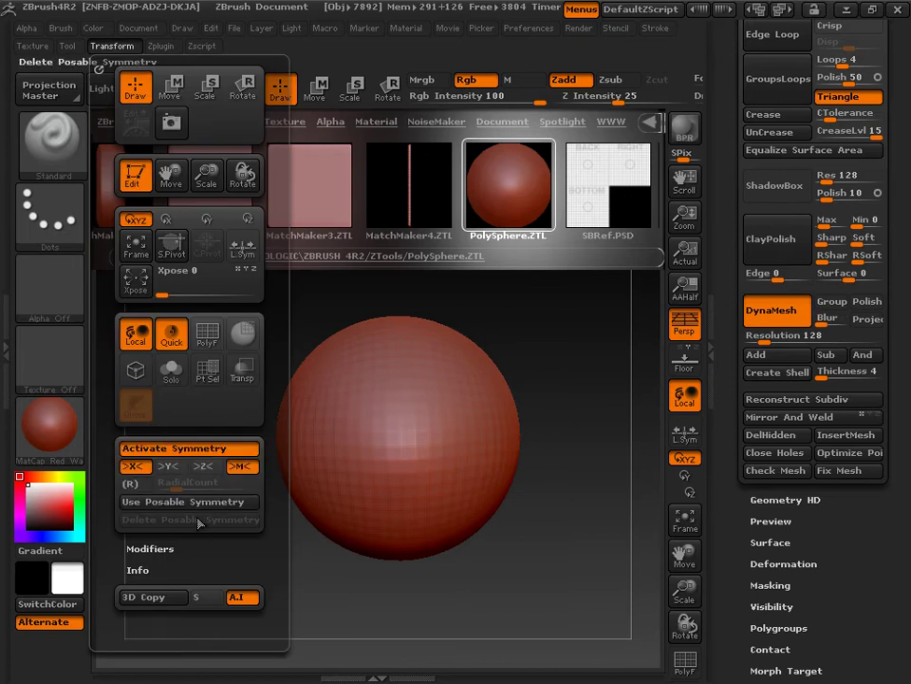
click(132, 485)
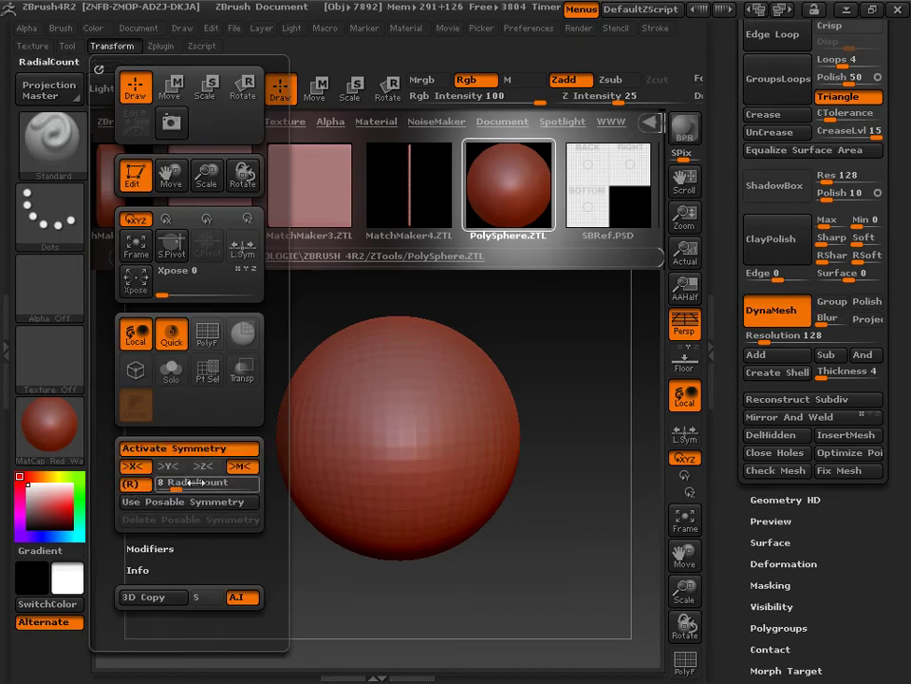
drag(189, 483, 195, 482)
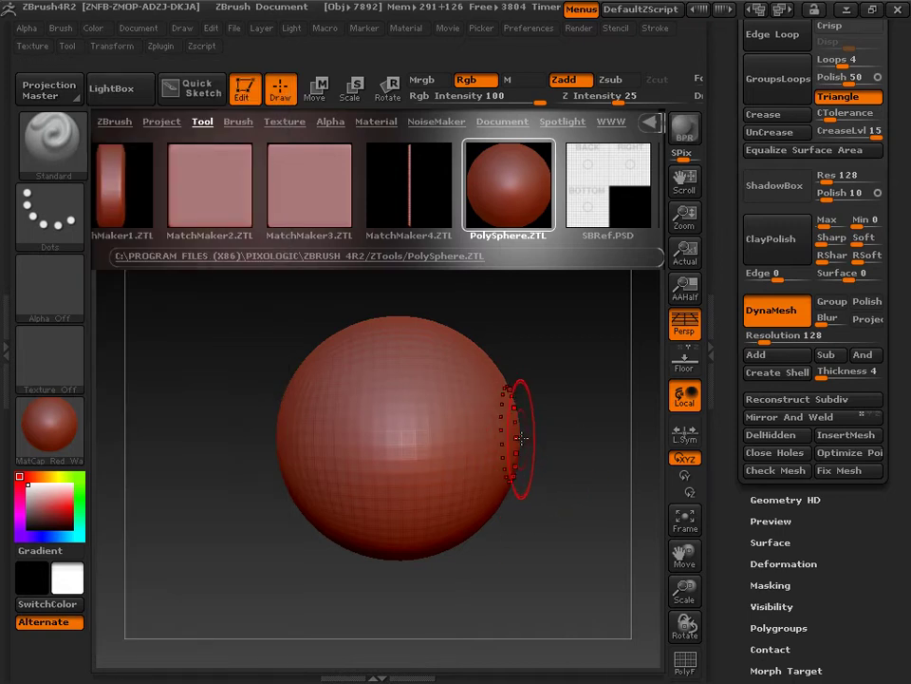
Smooth away the faceting across the sphere's surface with the Smooth brush
key(shift)
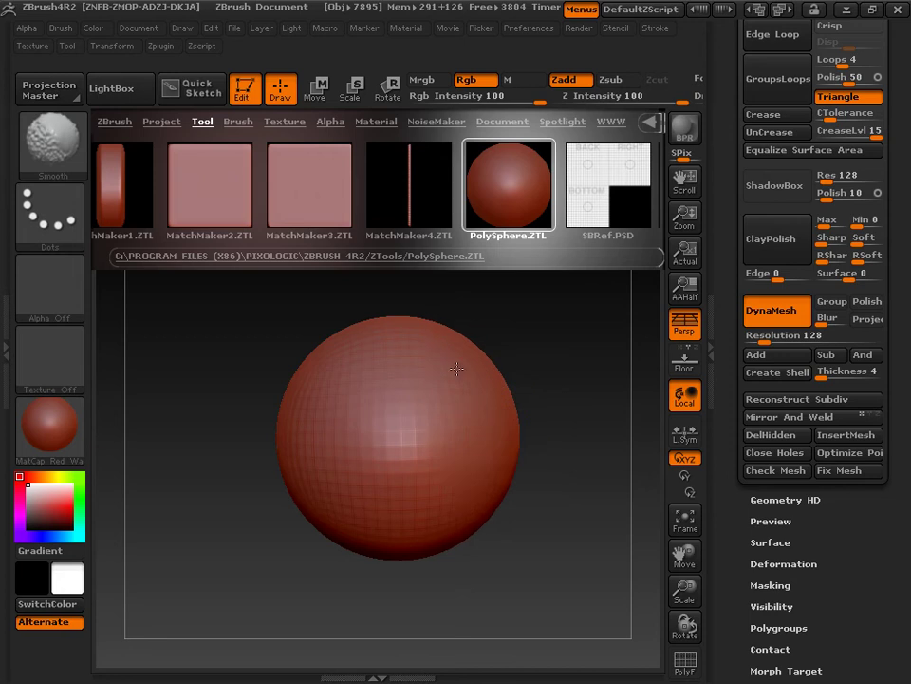
alt+drag(219, 584, 289, 581)
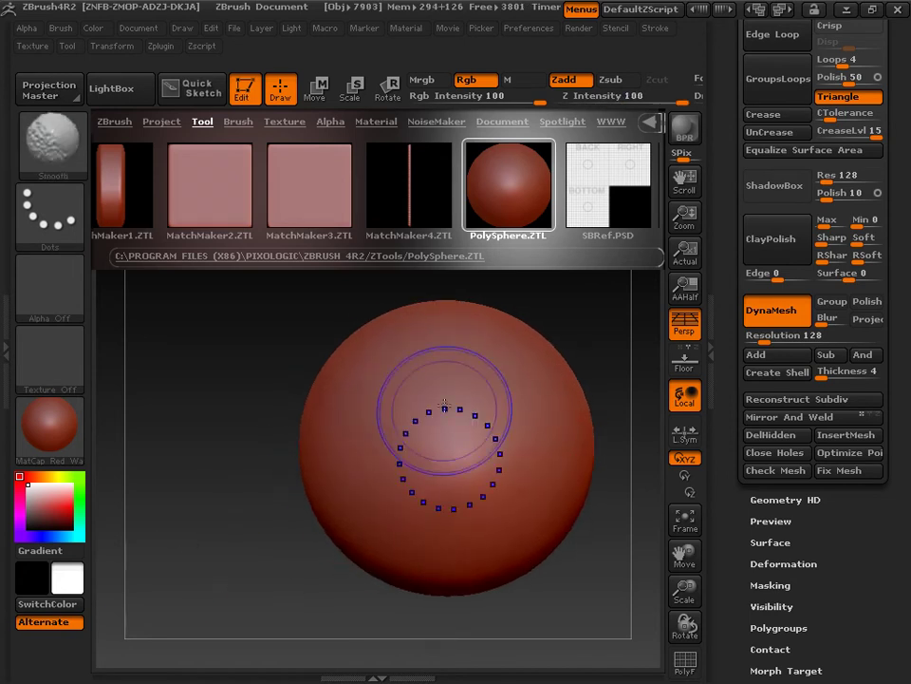
drag(586, 599, 538, 610)
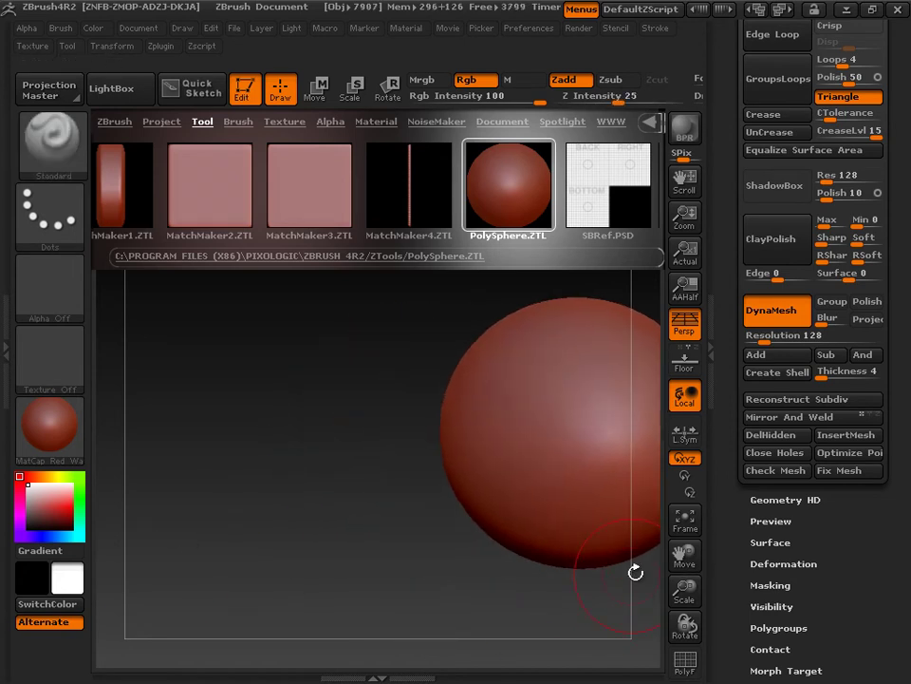
mouse_move(687, 556)
mouse_down()
mouse_move(598, 578)
mouse_move(577, 551)
mouse_up()
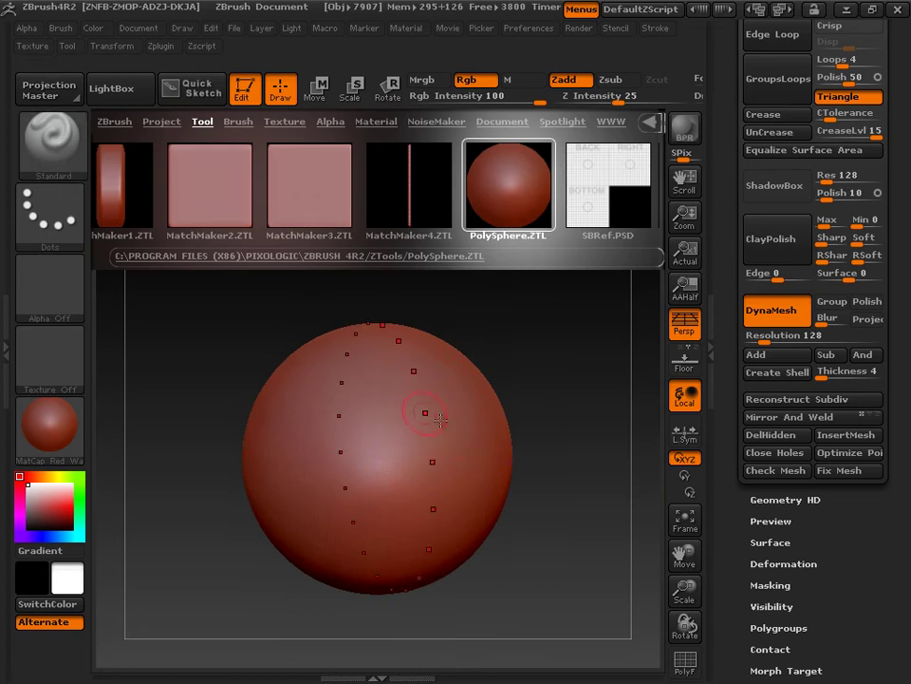
Sculpt three parallel raised bands around the sphere's middle with the Standard brush
mouse_move(417, 415)
mouse_down()
mouse_move(415, 401)
mouse_move(420, 444)
mouse_up()
drag(548, 538, 514, 532)
drag(489, 407, 495, 504)
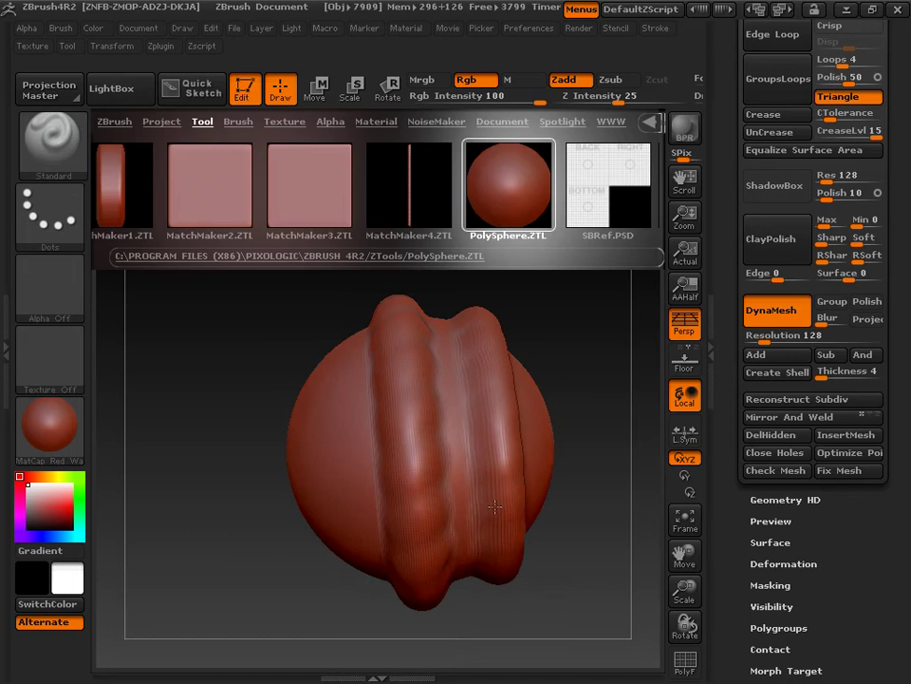
drag(315, 432, 322, 493)
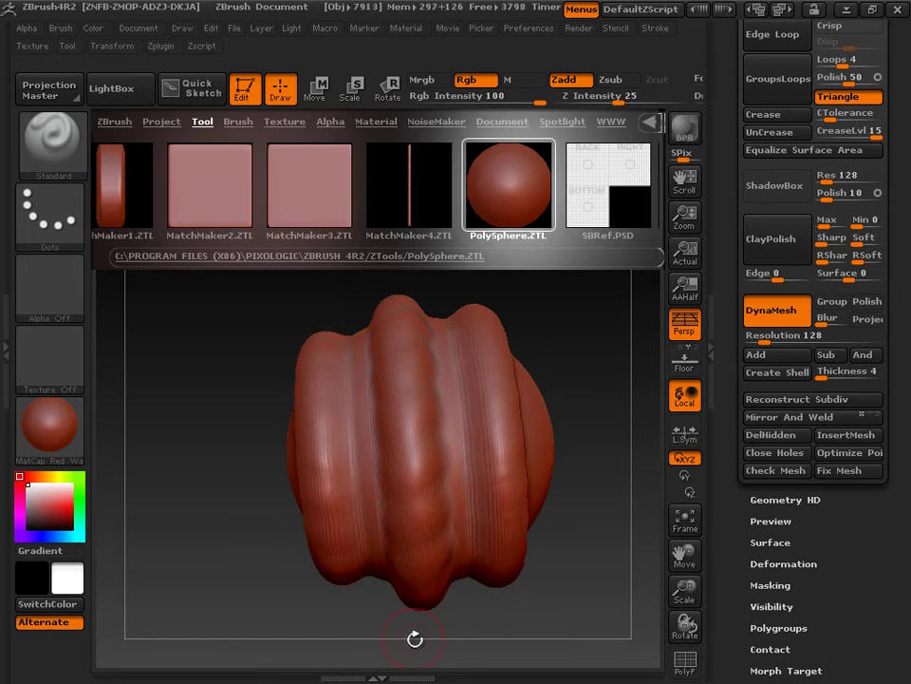
Build up the central band into a taller ridge and sculpt raised rings around both ends of the form
mouse_move(413, 637)
mouse_down()
mouse_move(532, 592)
mouse_move(559, 427)
mouse_move(546, 418)
mouse_move(543, 456)
mouse_up()
mouse_move(192, 572)
mouse_down()
mouse_move(237, 590)
mouse_move(244, 583)
mouse_up()
mouse_move(411, 427)
mouse_down()
mouse_move(420, 425)
mouse_move(407, 457)
mouse_move(412, 485)
mouse_up()
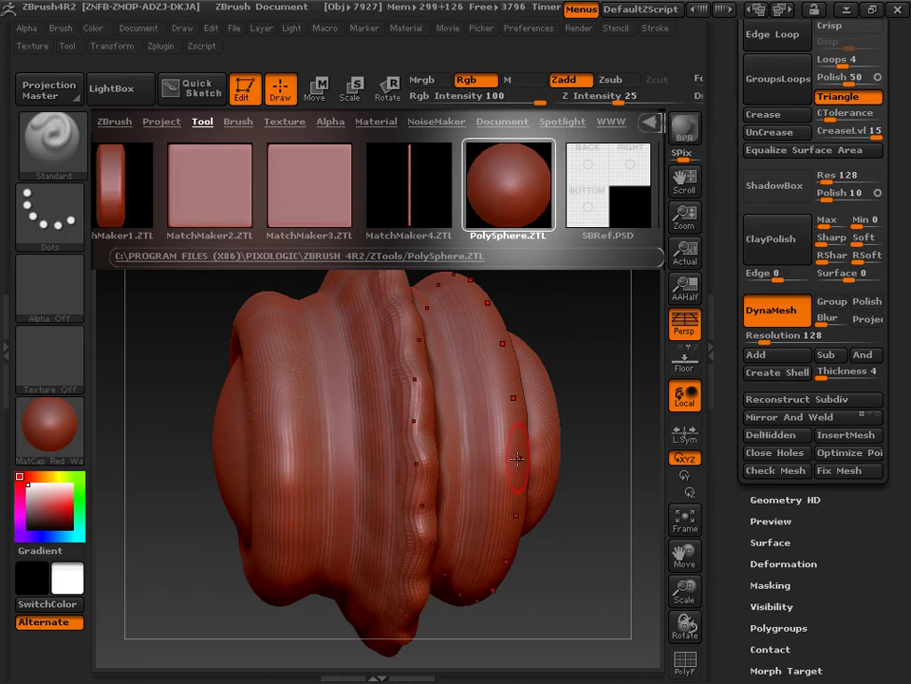
drag(152, 535, 186, 432)
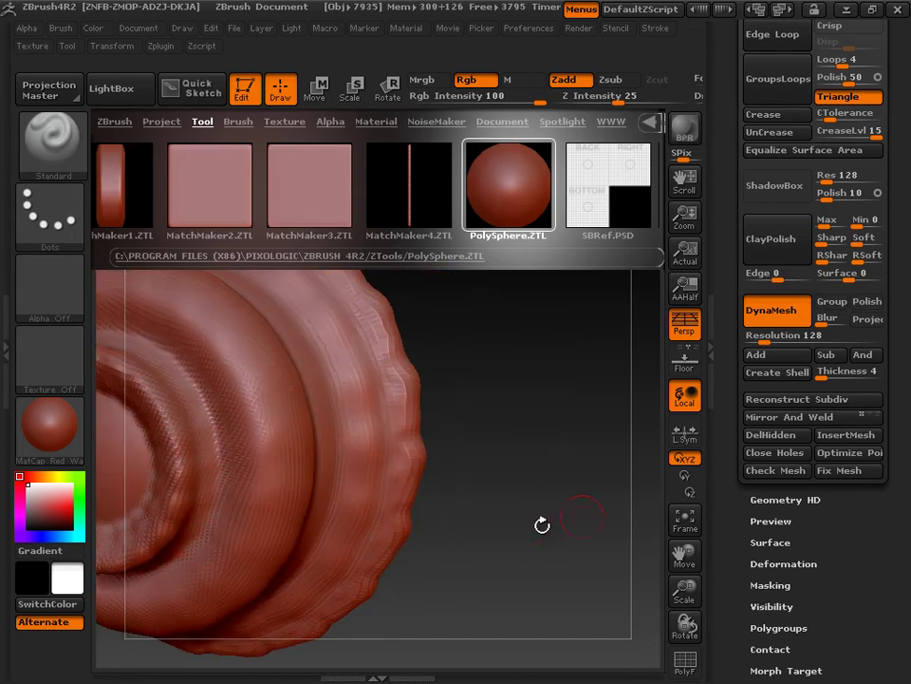
mouse_move(541, 525)
mouse_down()
mouse_move(513, 496)
mouse_move(503, 469)
mouse_move(456, 446)
mouse_up()
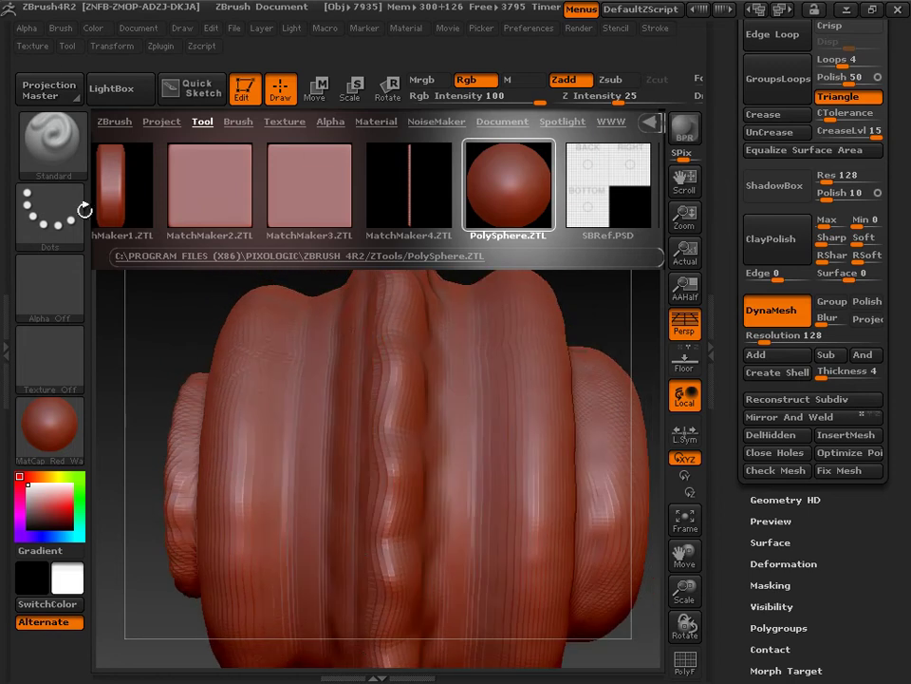
Switch to the hPolish brush and hide LightBox to free the canvas
click(47, 142)
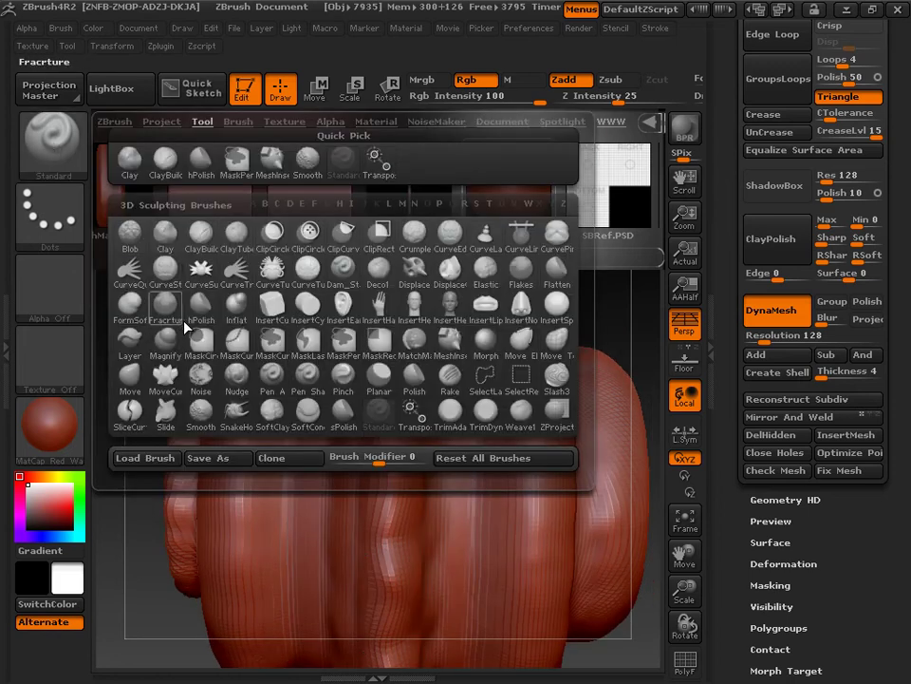
click(337, 204)
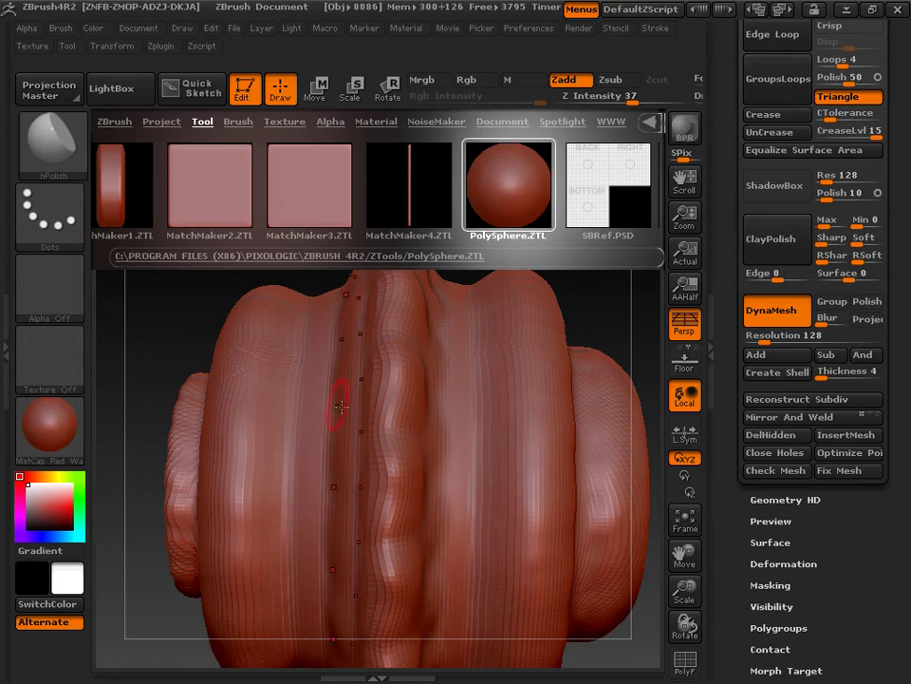
drag(684, 591, 680, 534)
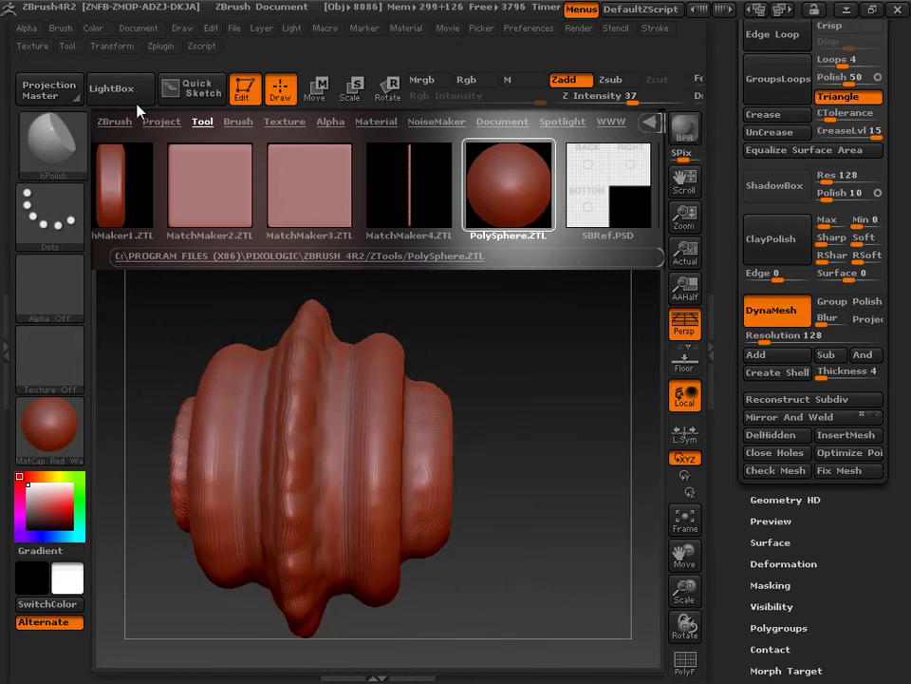
click(111, 88)
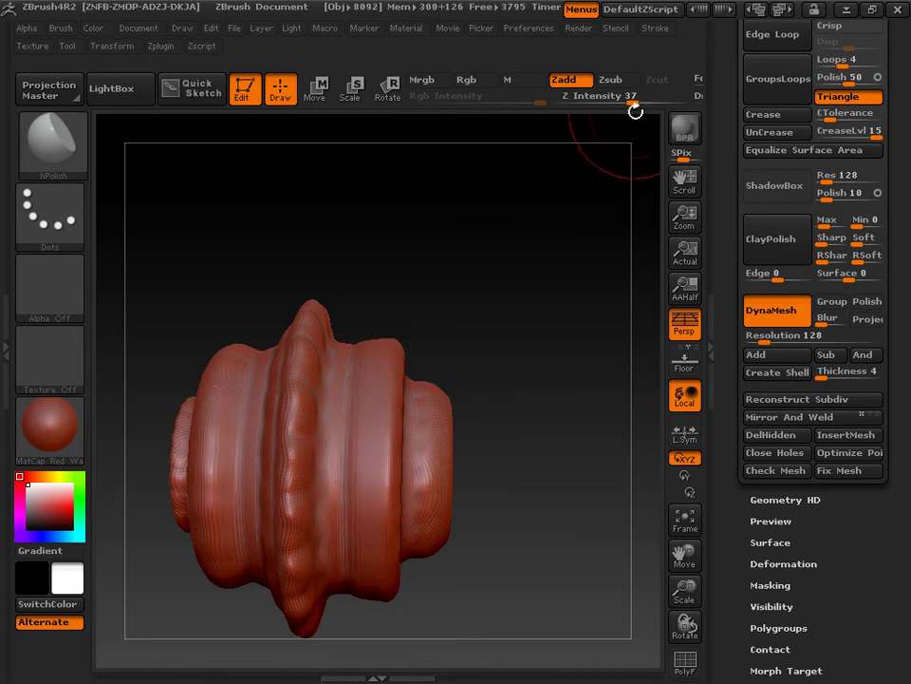
Lower the hPolish Z Intensity to 10 and flatten the protruding end ring and the wavy central ridge
drag(635, 99, 602, 98)
drag(532, 444, 427, 451)
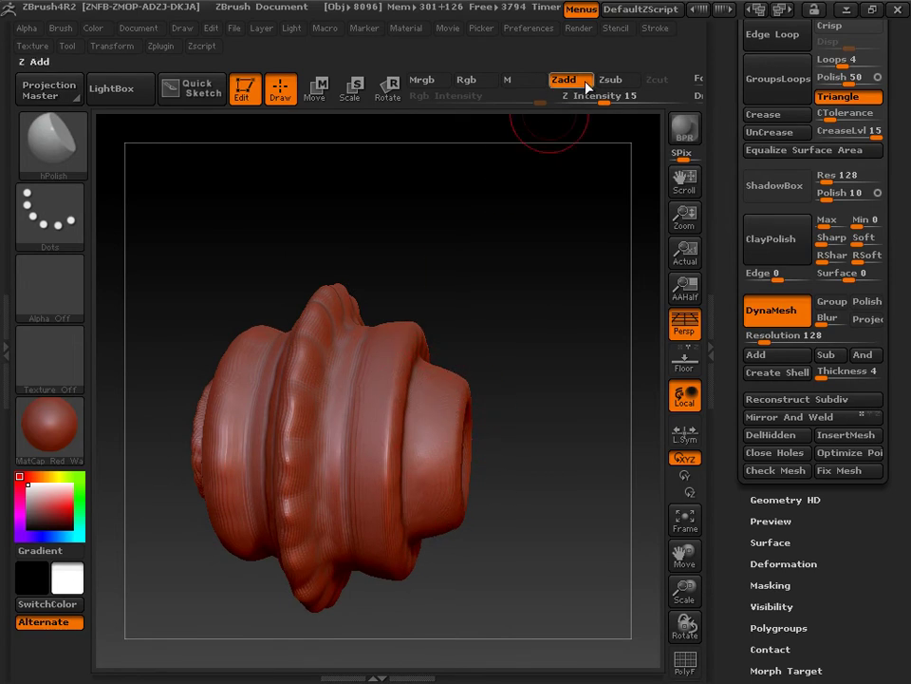
drag(603, 97, 594, 92)
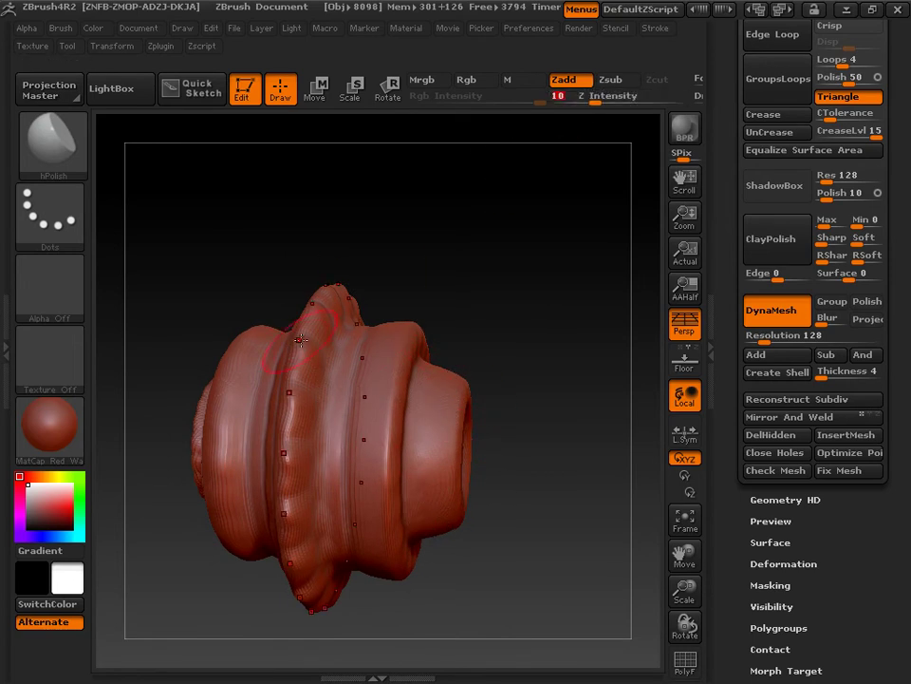
drag(300, 355, 289, 404)
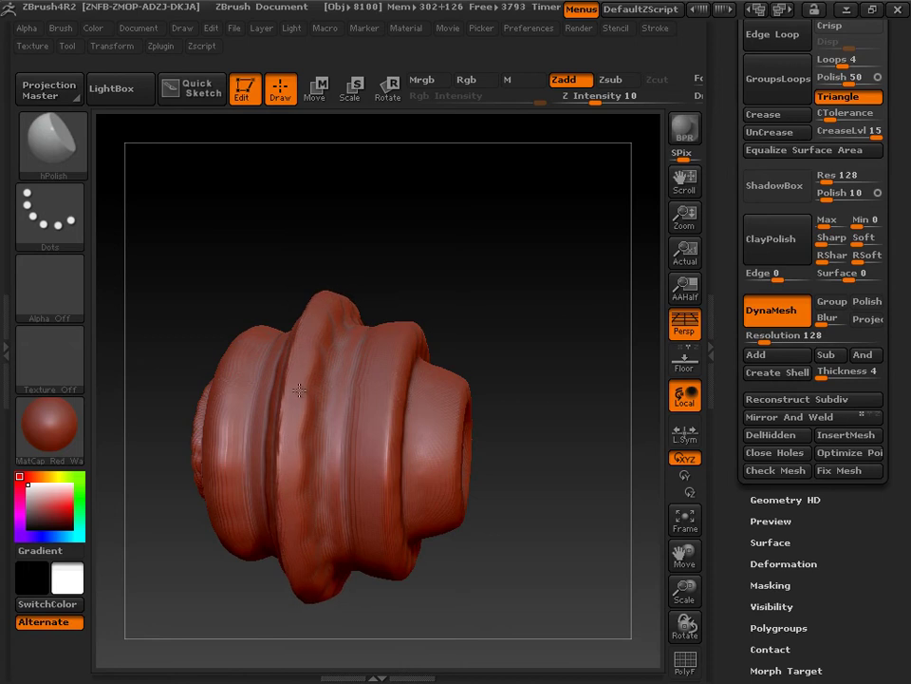
mouse_move(588, 366)
mouse_down()
mouse_move(333, 408)
mouse_move(341, 398)
mouse_move(323, 430)
mouse_up()
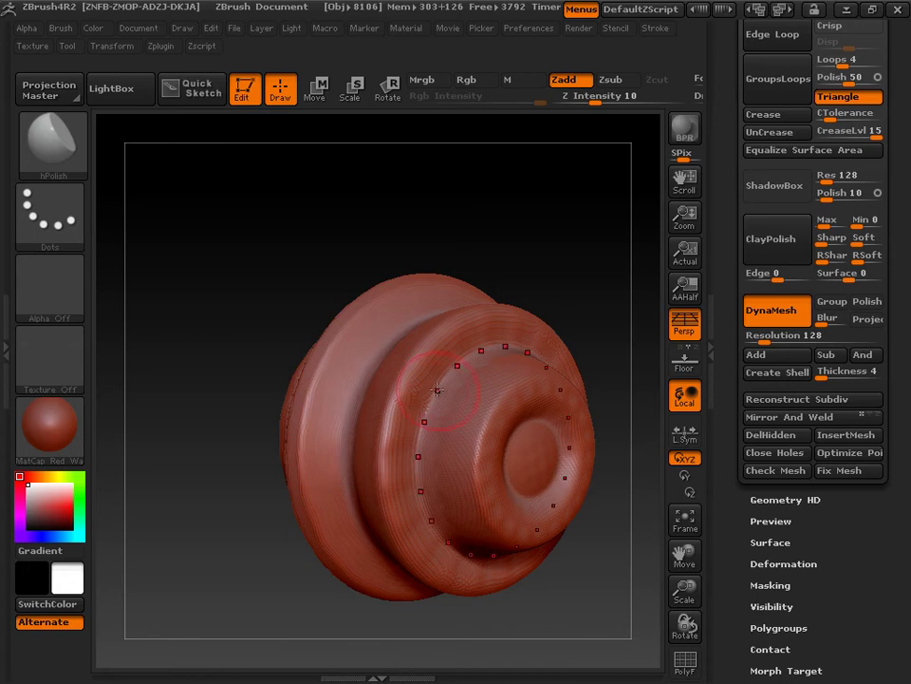
Polish the side bands and central ridge with hPolish into flat planes with crisp edges
drag(437, 389, 423, 378)
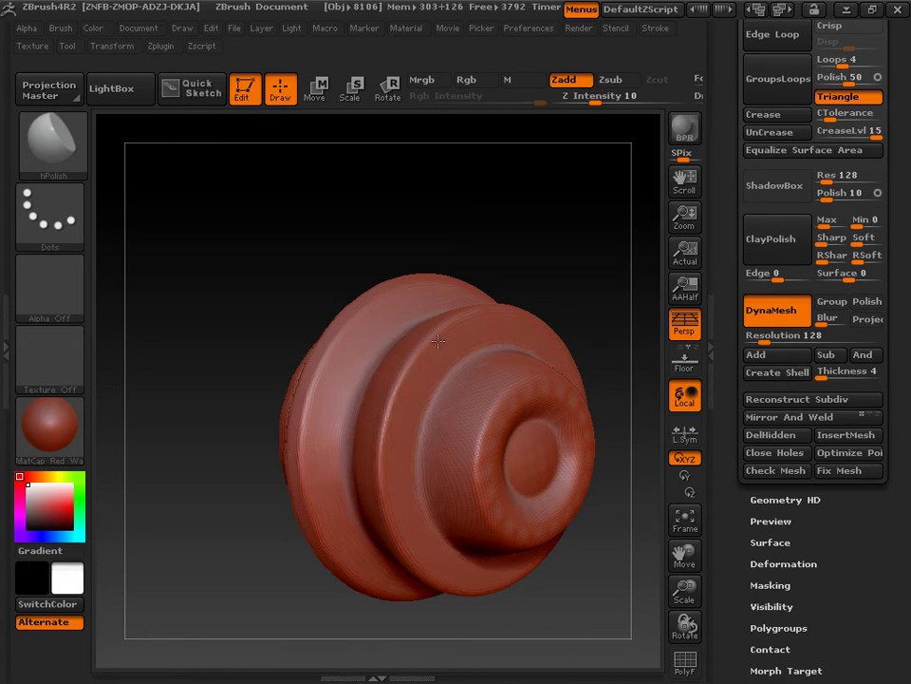
drag(402, 231, 493, 237)
drag(494, 366, 484, 419)
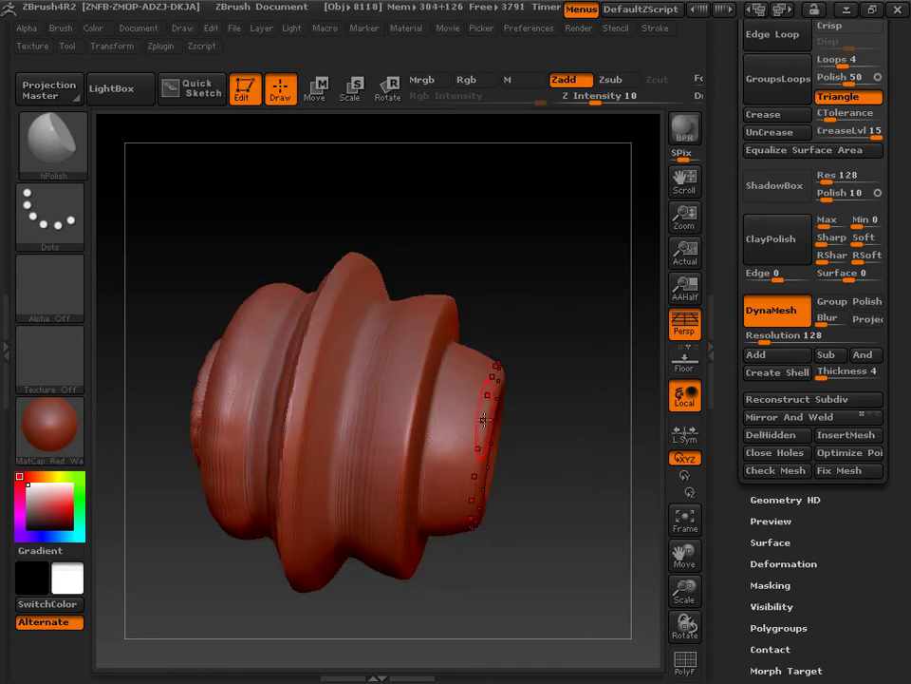
drag(584, 406, 427, 356)
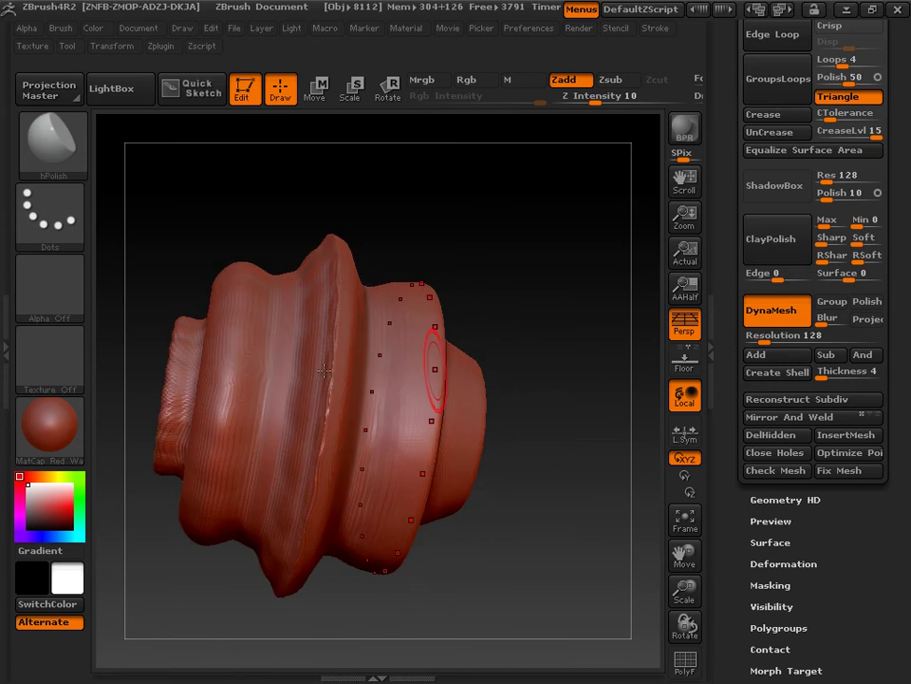
drag(504, 336, 473, 329)
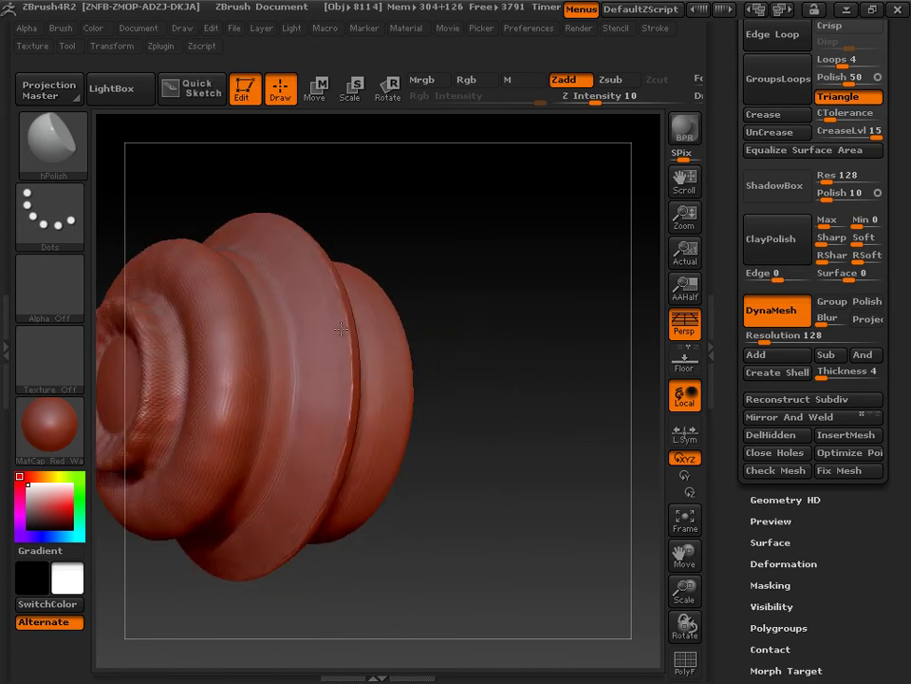
mouse_move(455, 427)
mouse_down()
mouse_move(498, 423)
mouse_move(261, 361)
mouse_up()
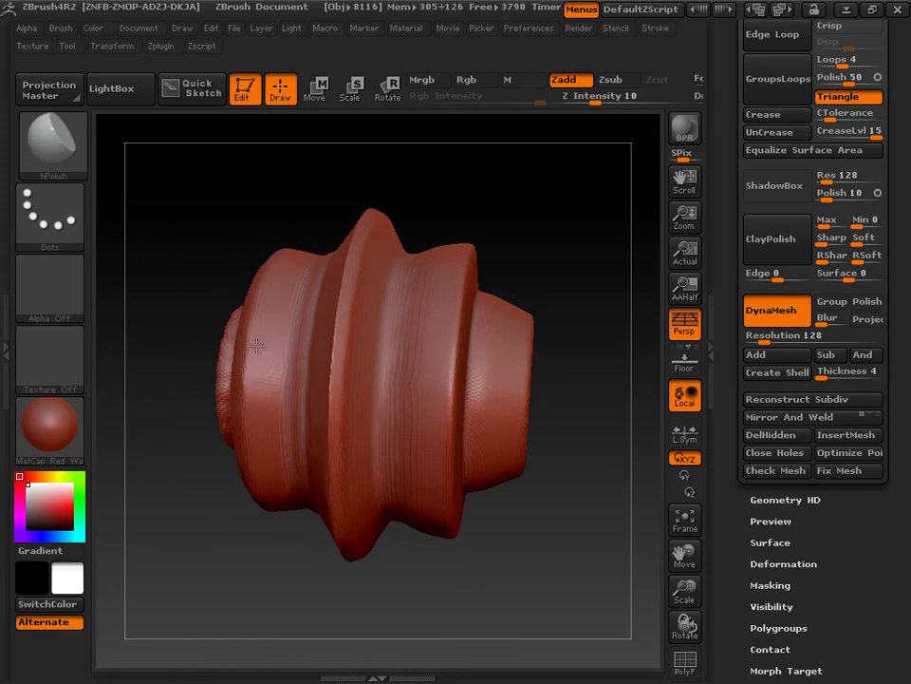
Display the polyframe wireframe over the mesh and examine the stretched topology around the far end
key(shift+f)
mouse_move(525, 556)
mouse_down()
mouse_move(493, 545)
mouse_move(500, 568)
mouse_move(463, 629)
mouse_move(183, 339)
mouse_move(219, 580)
mouse_move(202, 333)
mouse_move(225, 322)
mouse_up()
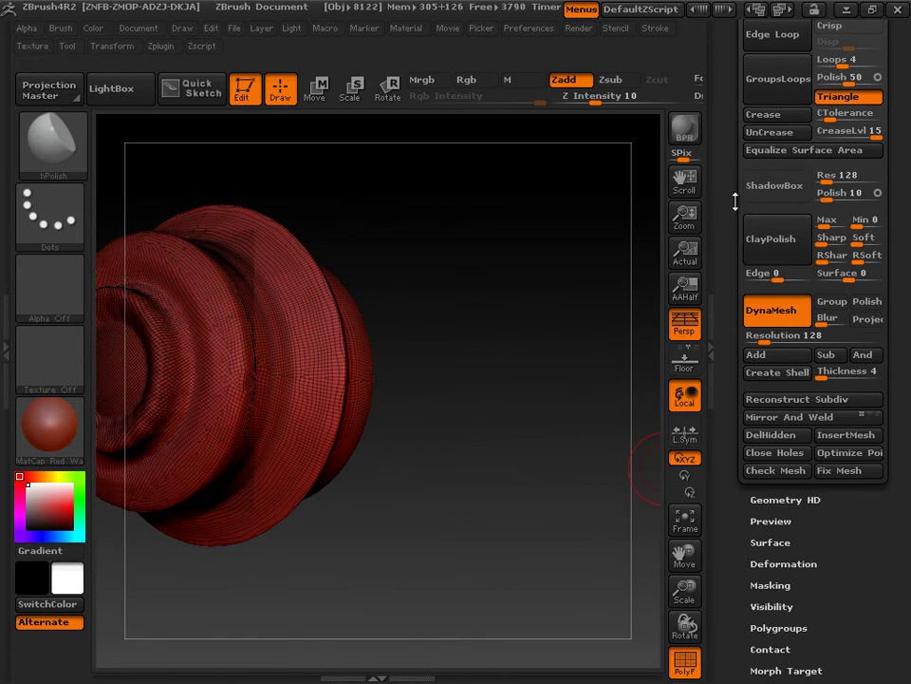
drag(732, 255, 731, 331)
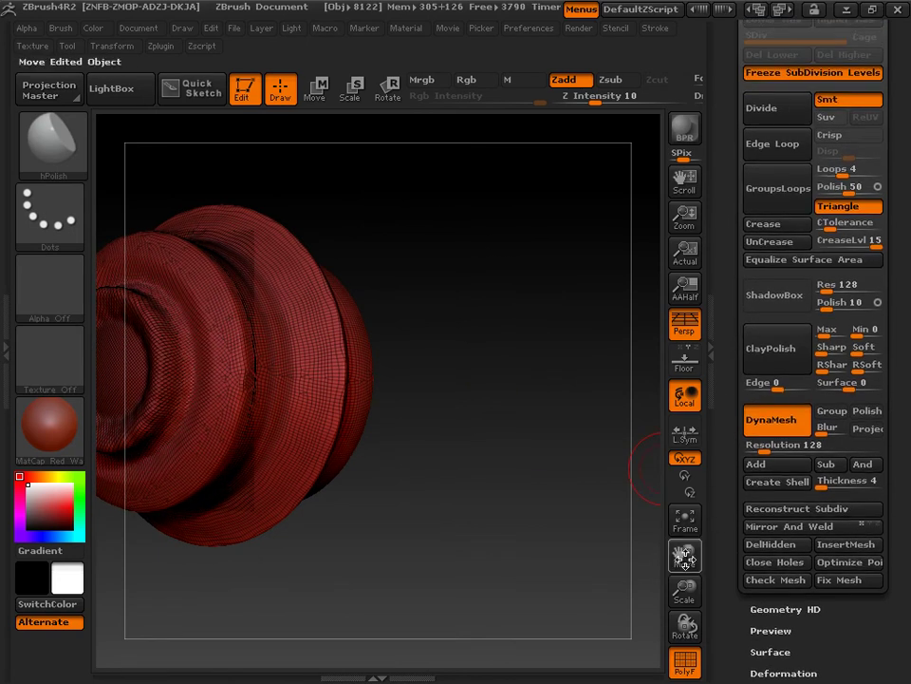
drag(683, 555, 757, 575)
Polish the recessed end cap and its surrounding rings with hPolish
drag(578, 492, 590, 506)
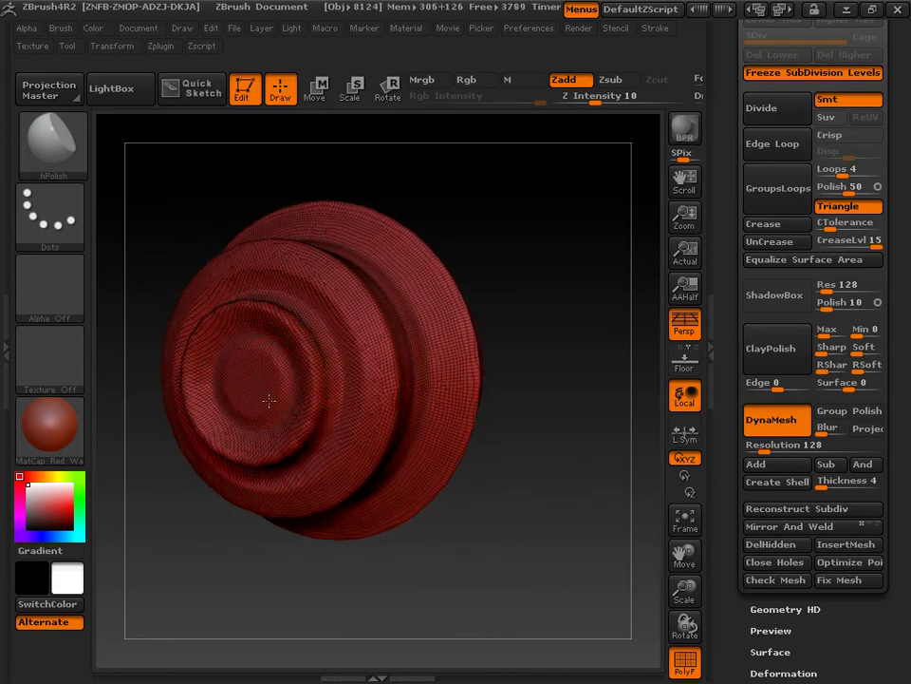
mouse_move(268, 401)
mouse_down()
mouse_move(295, 345)
mouse_move(315, 409)
mouse_move(317, 365)
mouse_up()
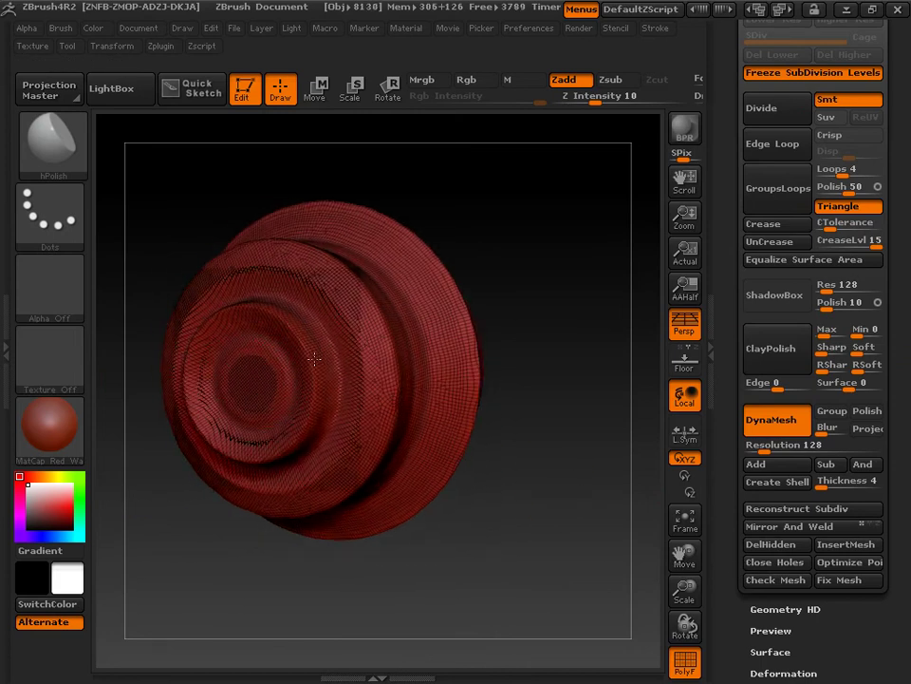
drag(592, 488, 556, 493)
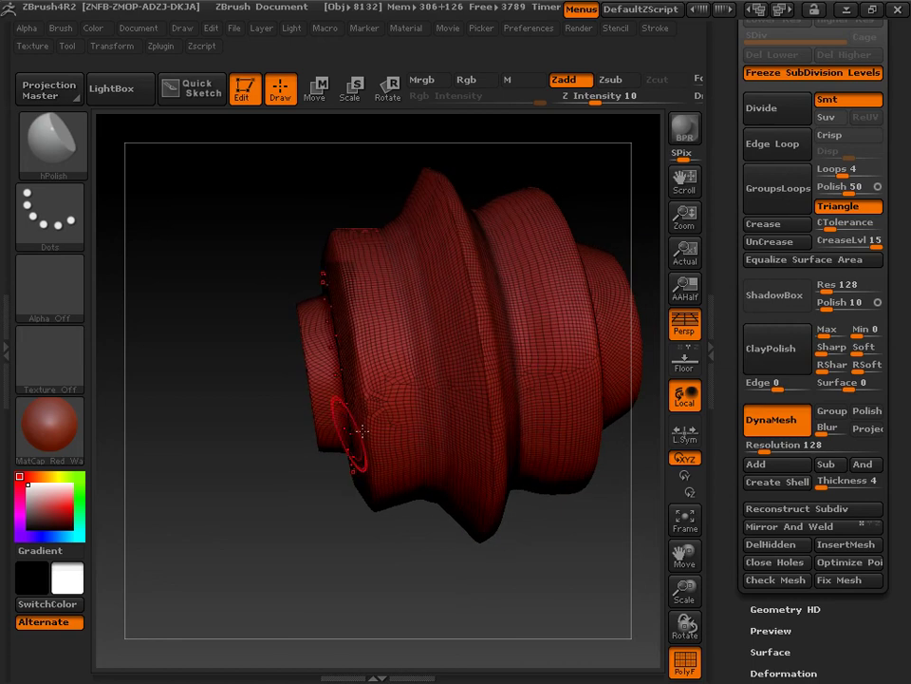
Check the stretched topology at both ends of the form and turn off its polyframe wireframe
drag(690, 550, 590, 573)
drag(581, 551, 439, 477)
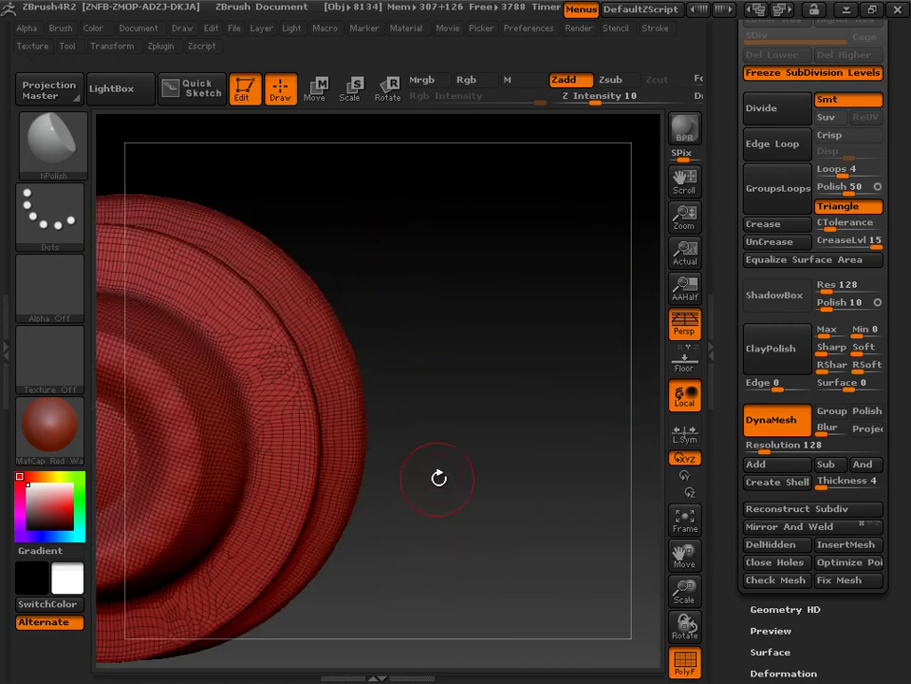
drag(171, 458, 739, 558)
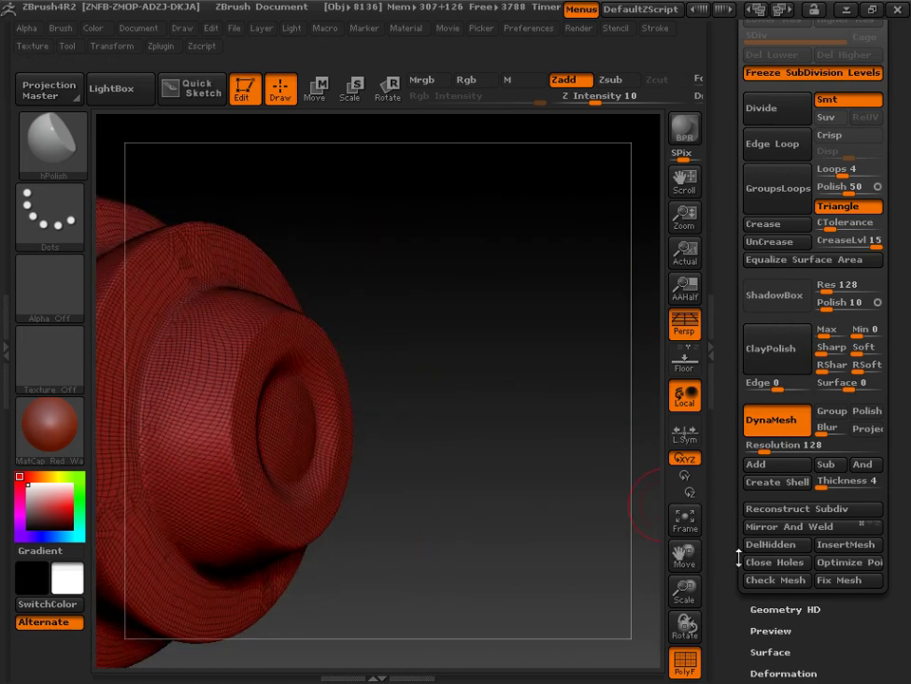
click(689, 659)
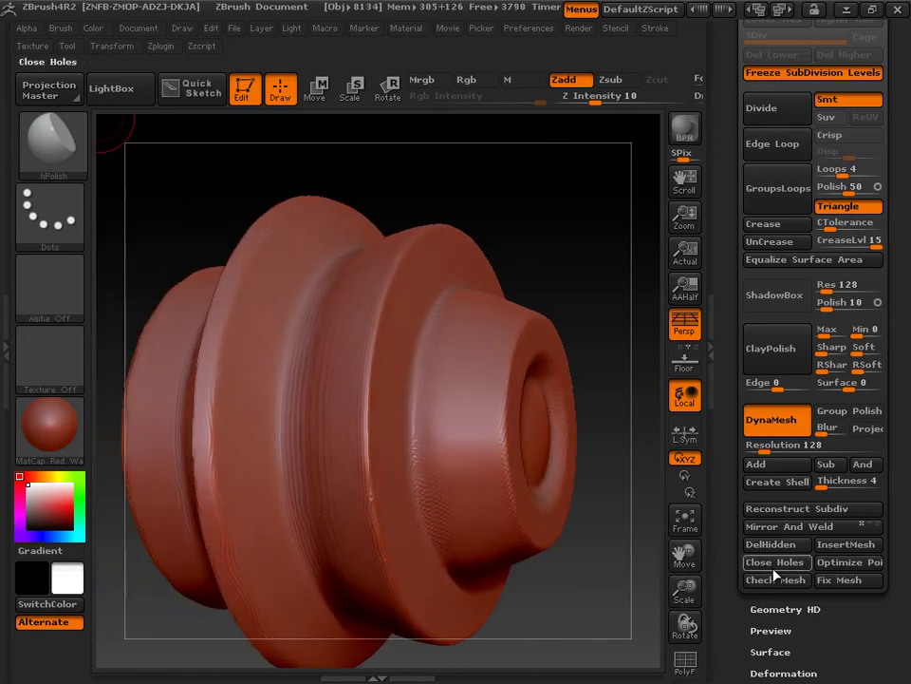
Reduce the radial symmetry count around the X axis to 6
drag(531, 427, 636, 586)
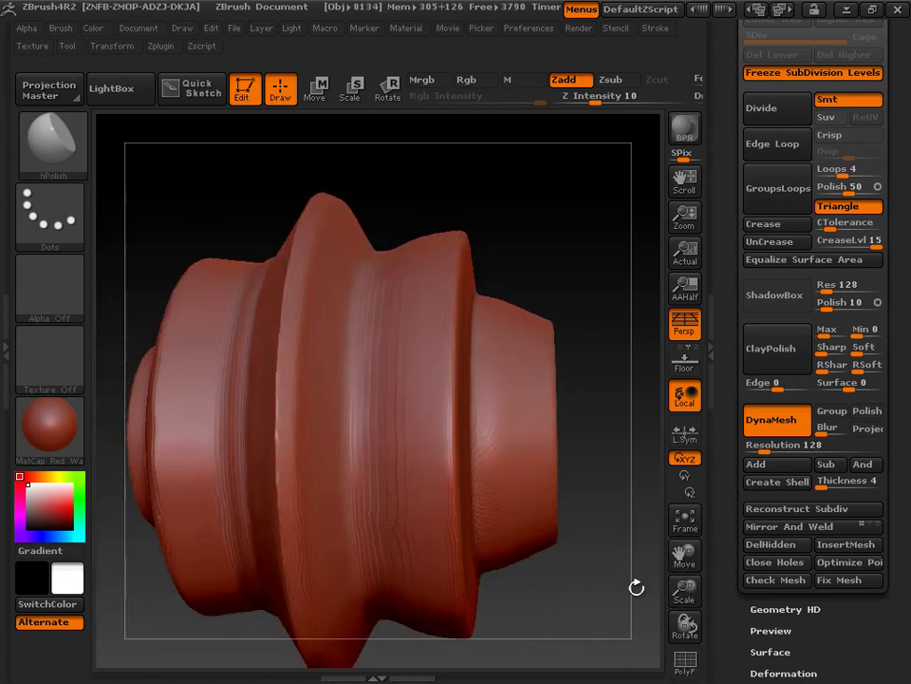
click(121, 47)
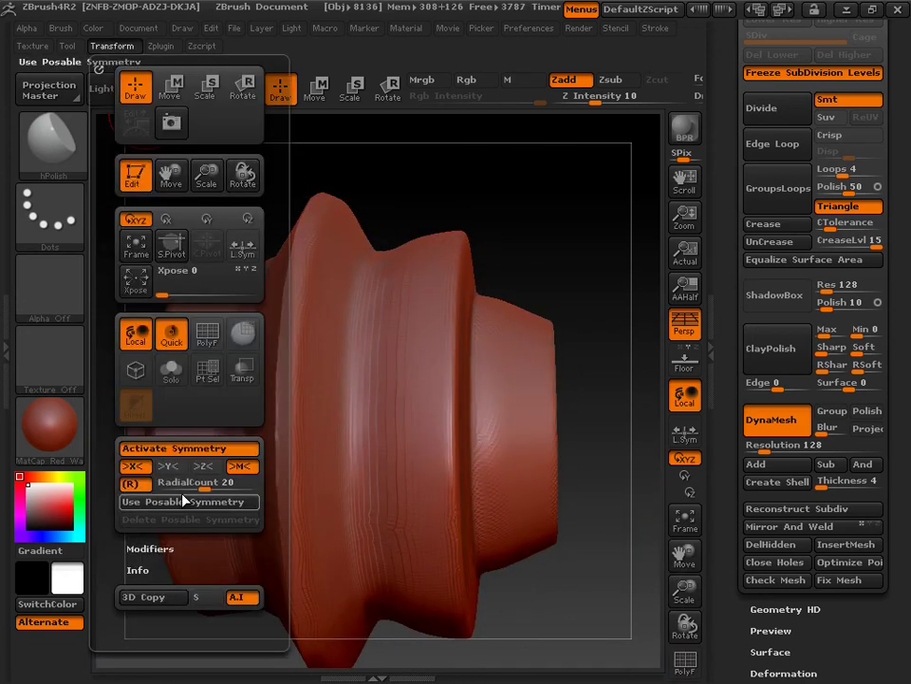
drag(196, 487, 174, 485)
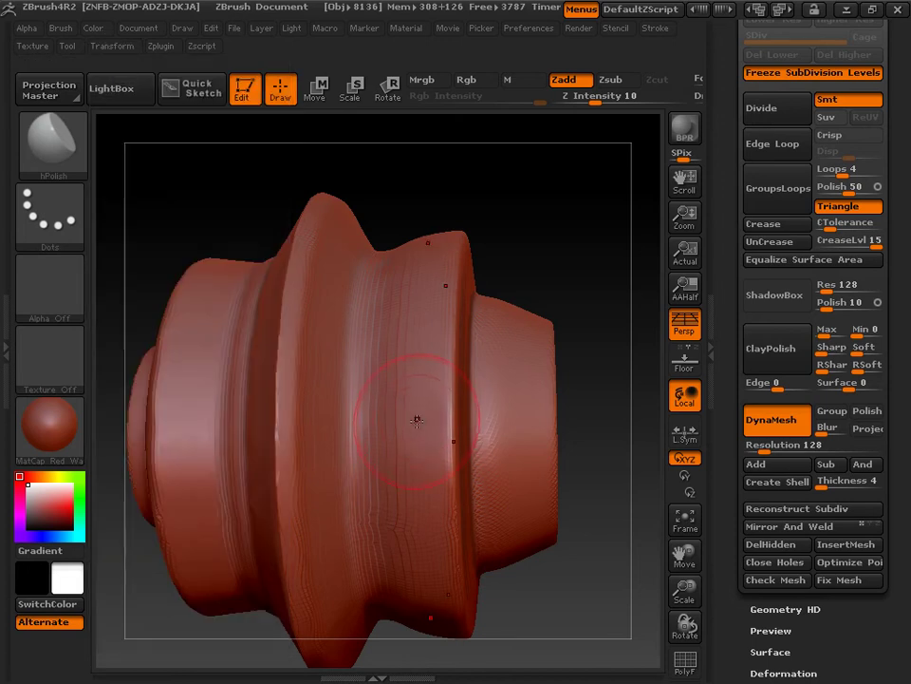
Raise six rounded spikes from the band beside the tapered end with the Standard brush and remesh the form with DynaMesh
click(50, 143)
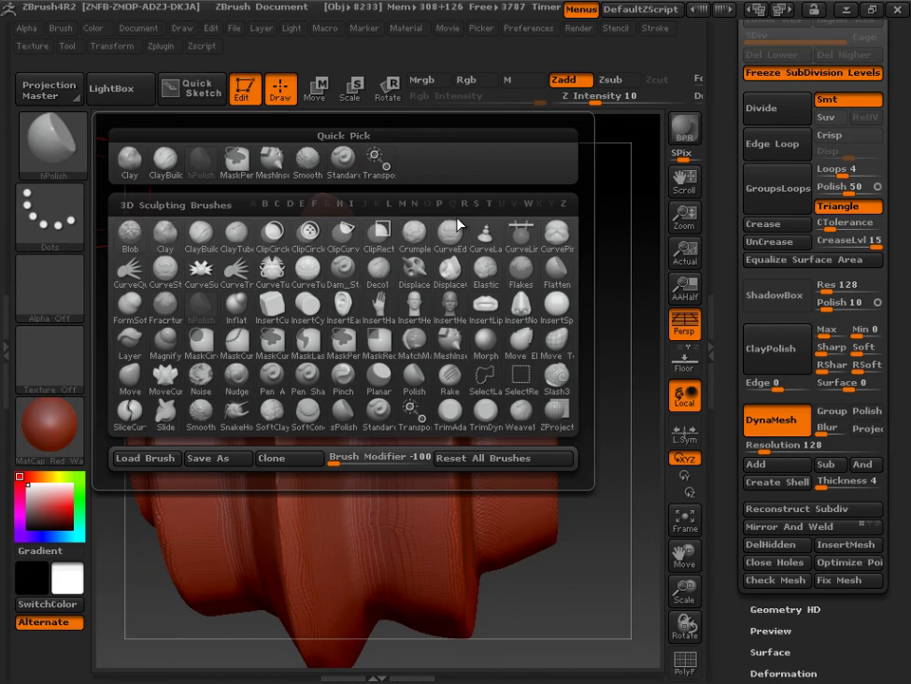
key(s)
key(t)
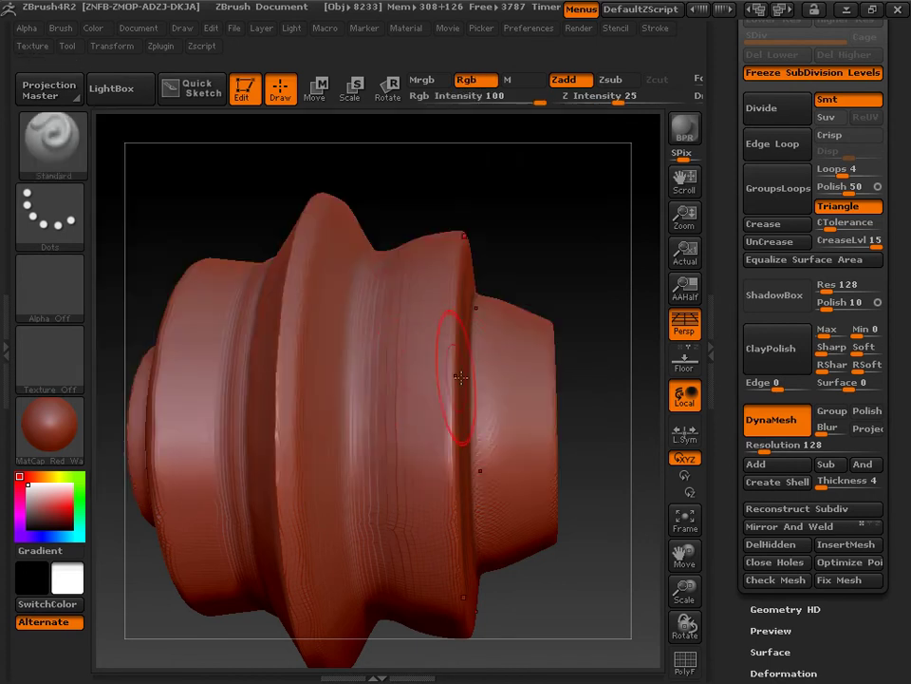
drag(416, 399, 414, 404)
mouse_move(586, 290)
mouse_down()
mouse_move(593, 227)
mouse_move(607, 289)
mouse_move(602, 283)
mouse_move(599, 306)
mouse_up()
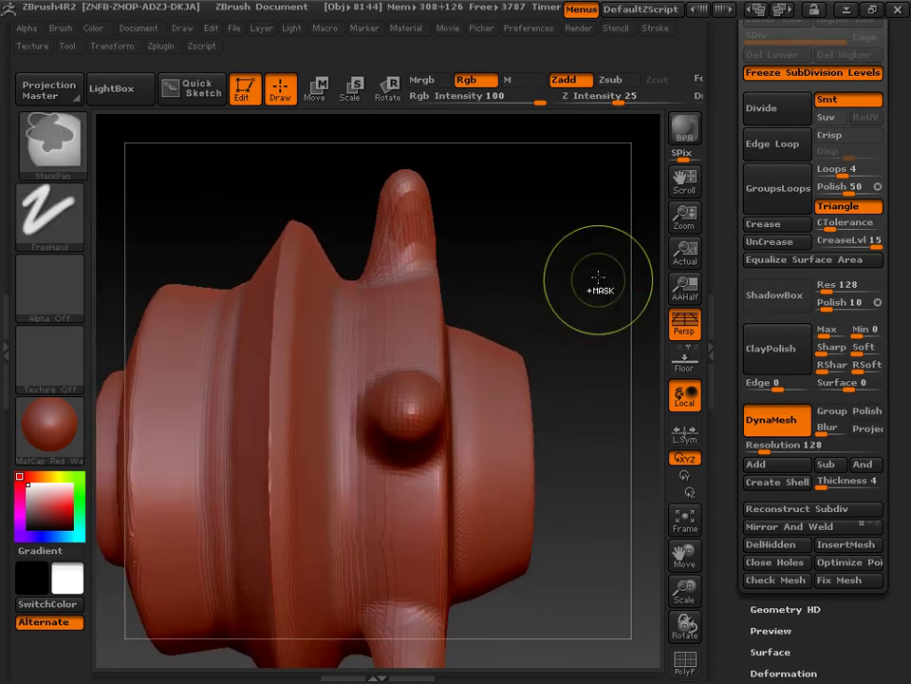
ctrl+drag(601, 210, 593, 430)
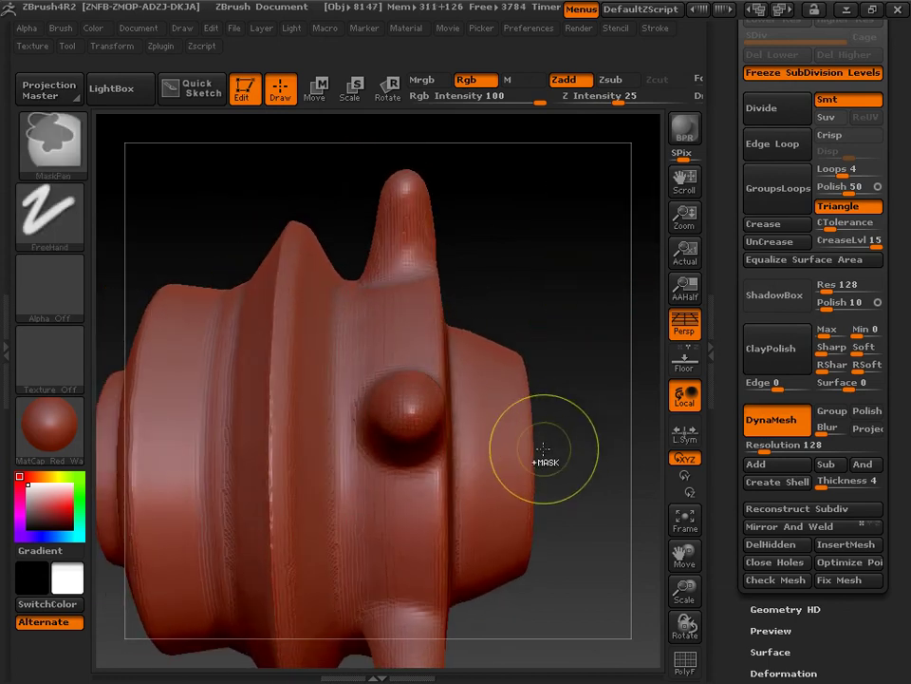
drag(612, 324, 615, 309)
Flatten the rounded sides of the six radial spikes with the hPolish brush at Z Intensity 10
click(67, 133)
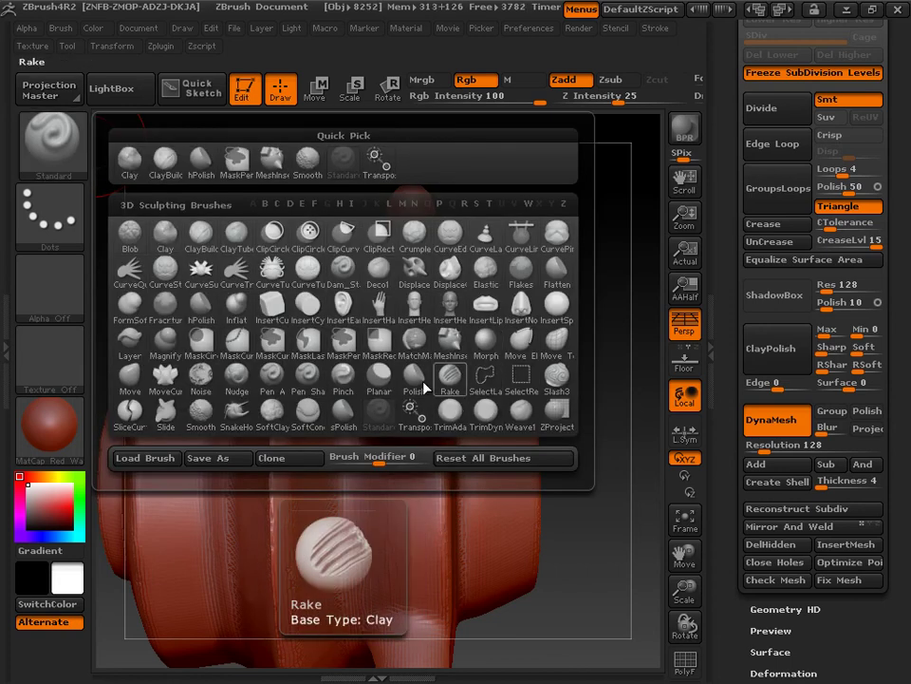
key(h)
key(p)
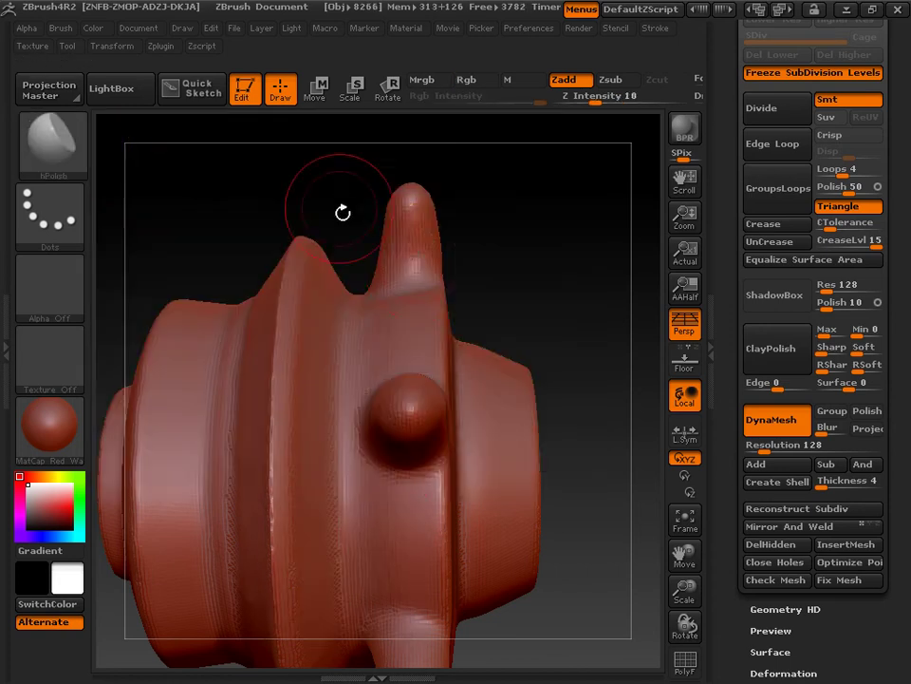
drag(416, 248, 408, 250)
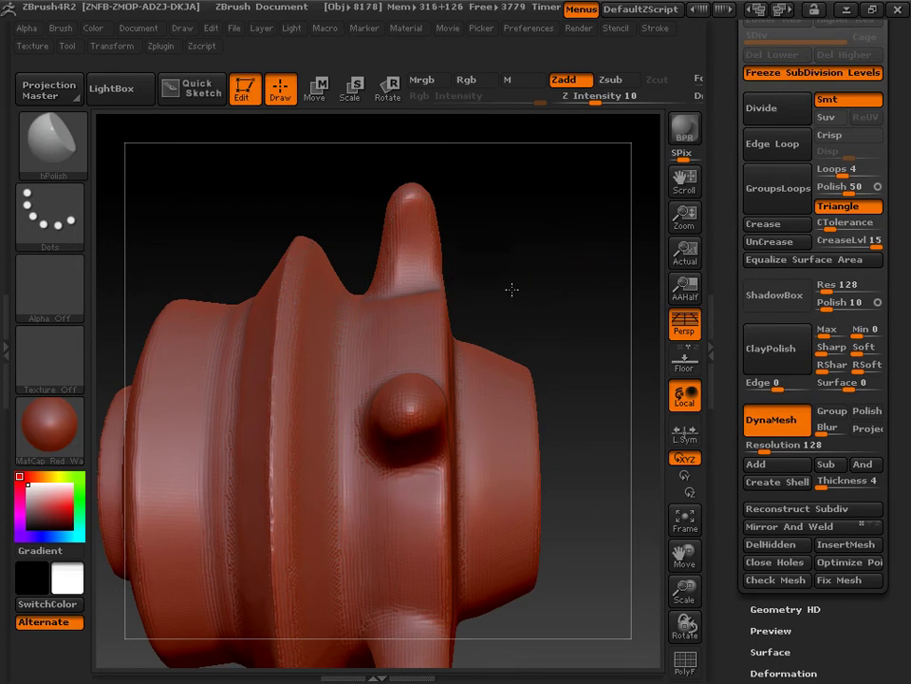
drag(512, 288, 459, 238)
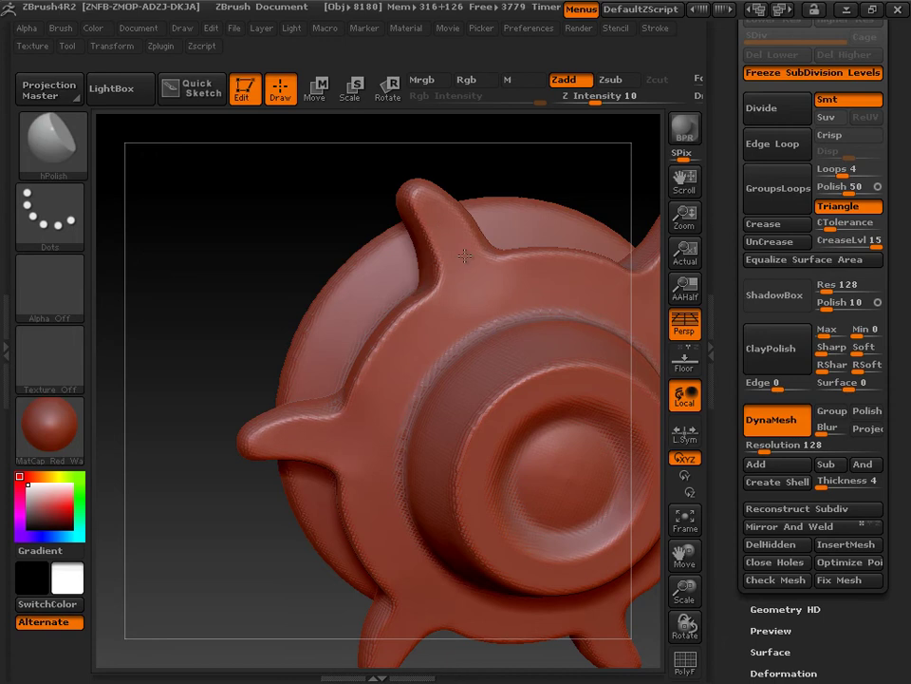
drag(525, 145, 469, 239)
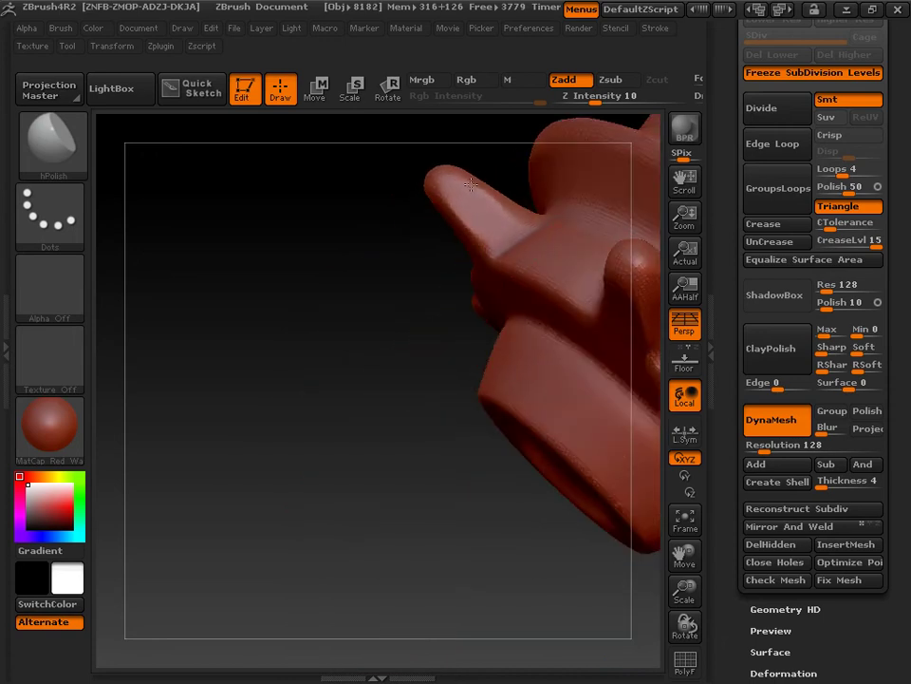
mouse_move(339, 273)
mouse_down()
mouse_move(436, 340)
mouse_move(481, 409)
mouse_move(471, 516)
mouse_up()
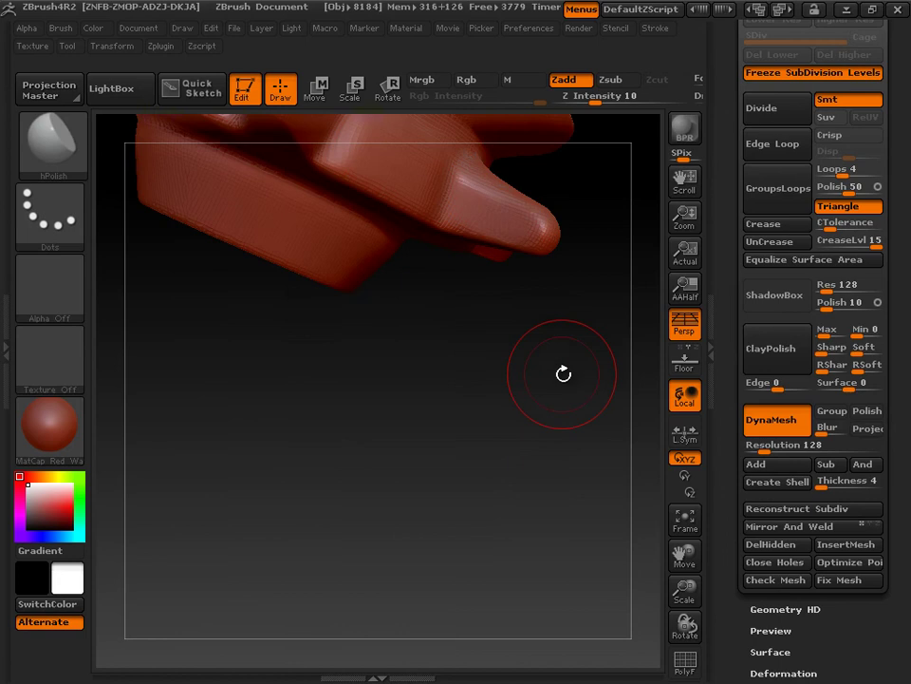
Polish the spikes' tips and remaining faces with hPolish into blocky, crisp-edged teeth
mouse_move(562, 374)
mouse_down()
mouse_move(493, 451)
mouse_move(503, 397)
mouse_move(479, 332)
mouse_up()
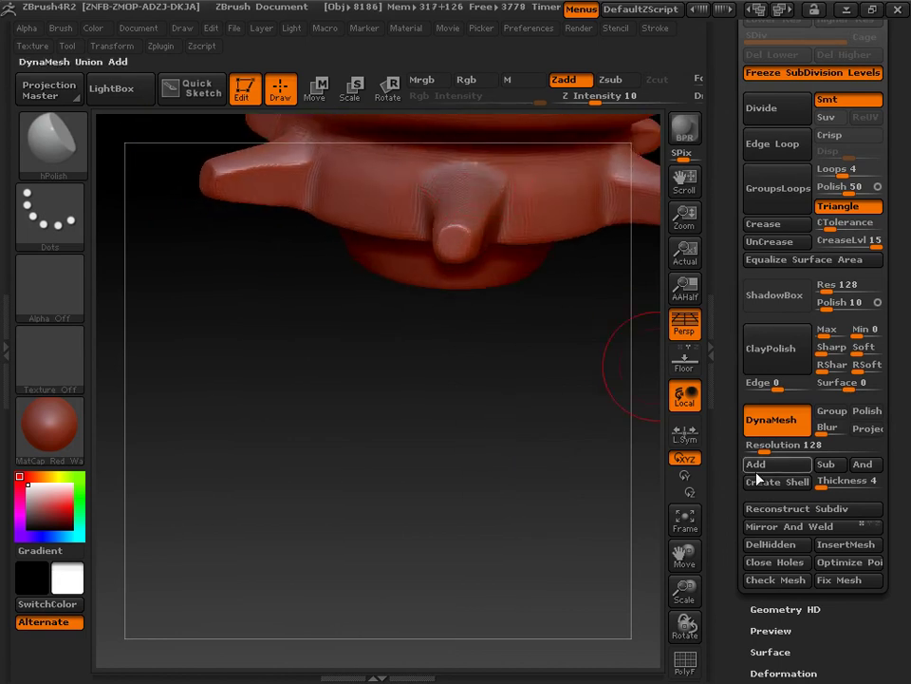
mouse_move(648, 369)
mouse_down()
mouse_move(584, 515)
mouse_move(503, 541)
mouse_move(414, 390)
mouse_up()
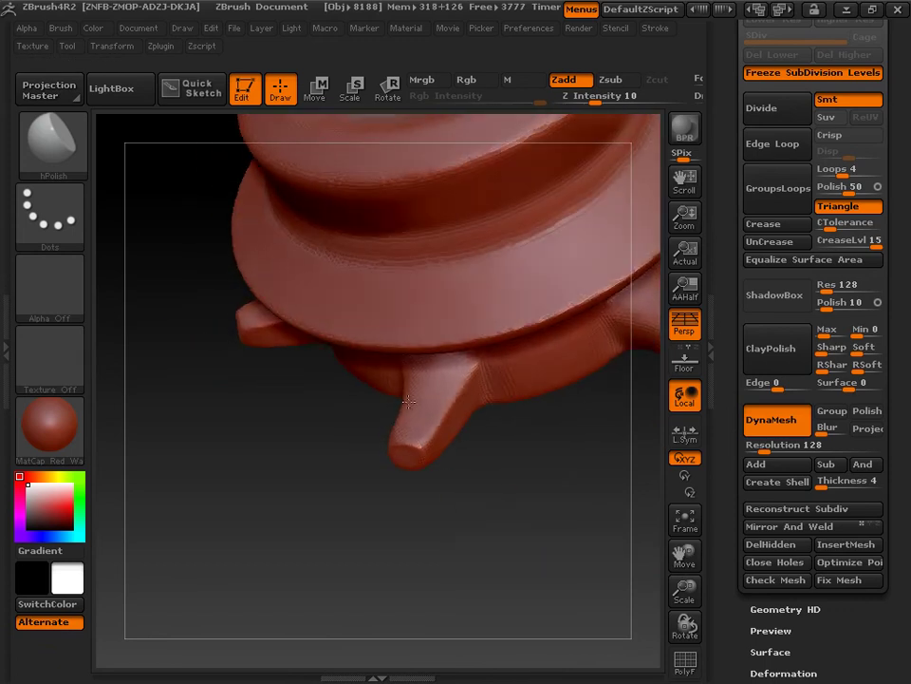
mouse_move(406, 422)
mouse_down()
mouse_move(525, 464)
mouse_move(461, 429)
mouse_move(469, 426)
mouse_up()
drag(347, 616, 326, 448)
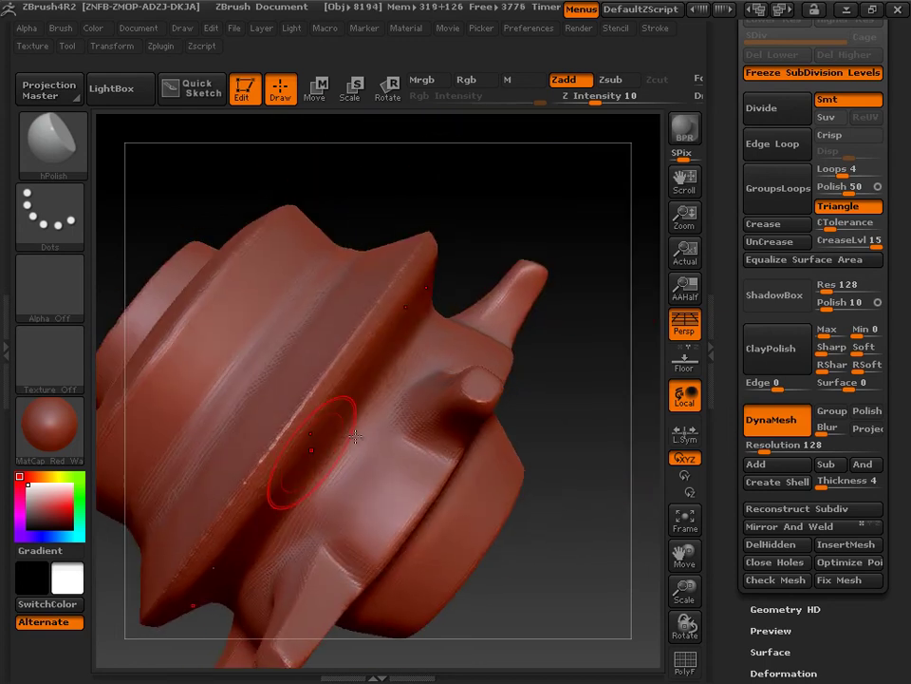
mouse_move(546, 254)
mouse_down()
mouse_move(545, 367)
mouse_move(561, 346)
mouse_move(511, 310)
mouse_up()
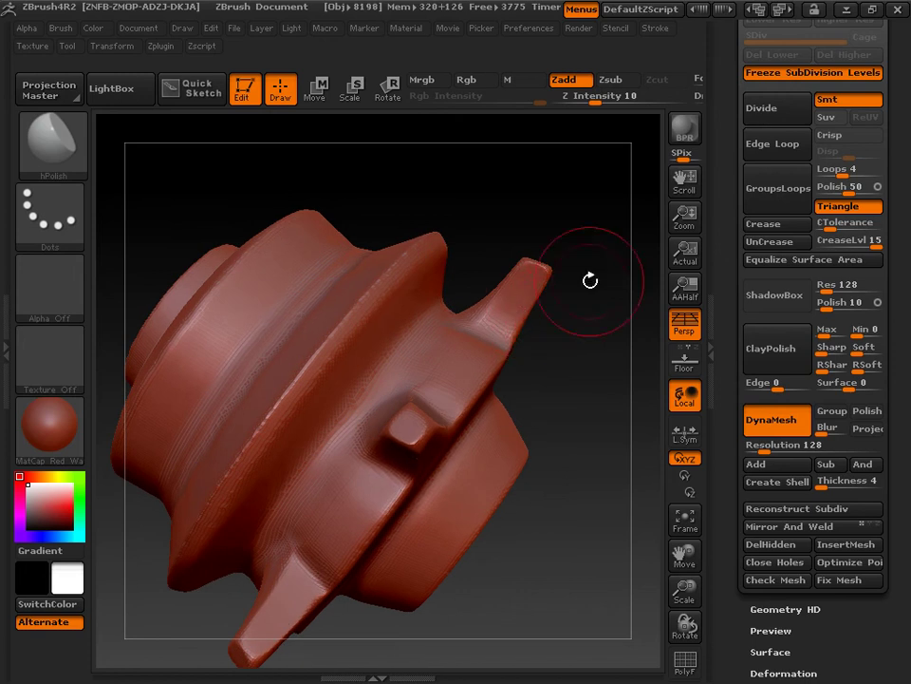
Turn off perspective and show the whole form small in a side view with free space beside it
mouse_move(590, 281)
mouse_down()
mouse_move(561, 290)
mouse_move(598, 314)
mouse_up()
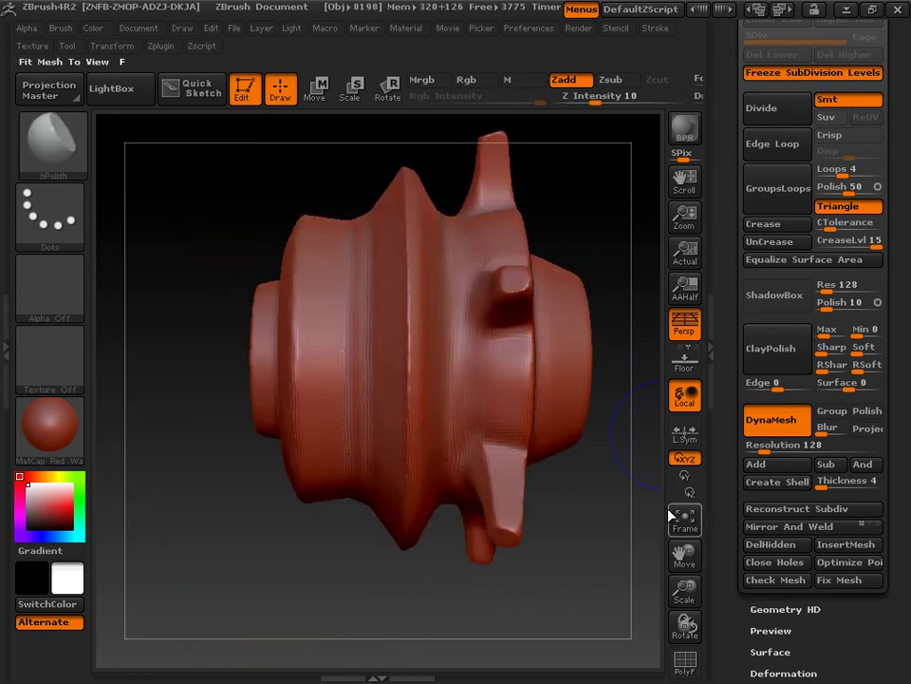
drag(686, 587, 682, 627)
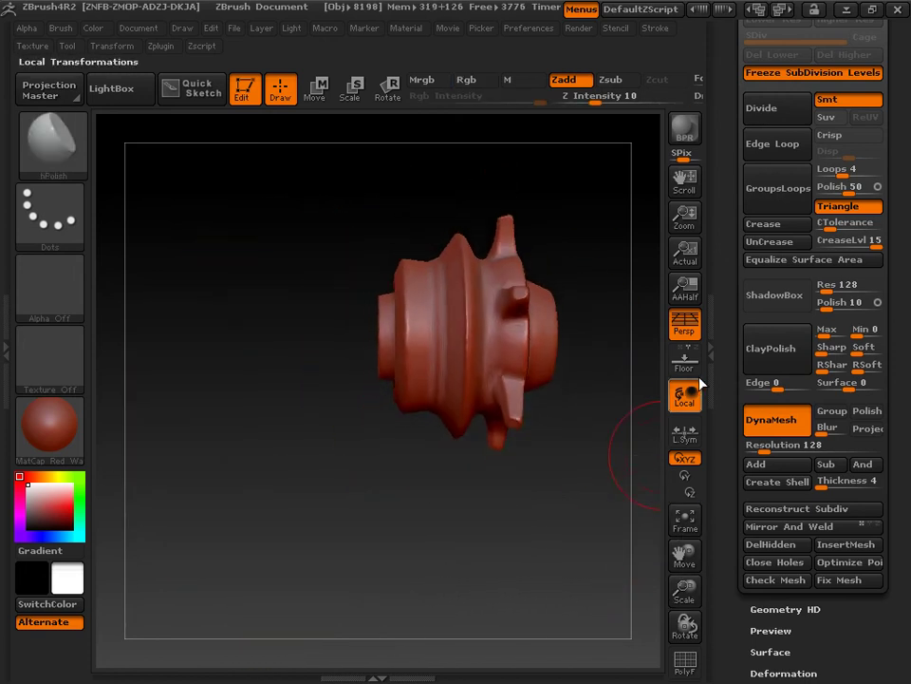
click(684, 323)
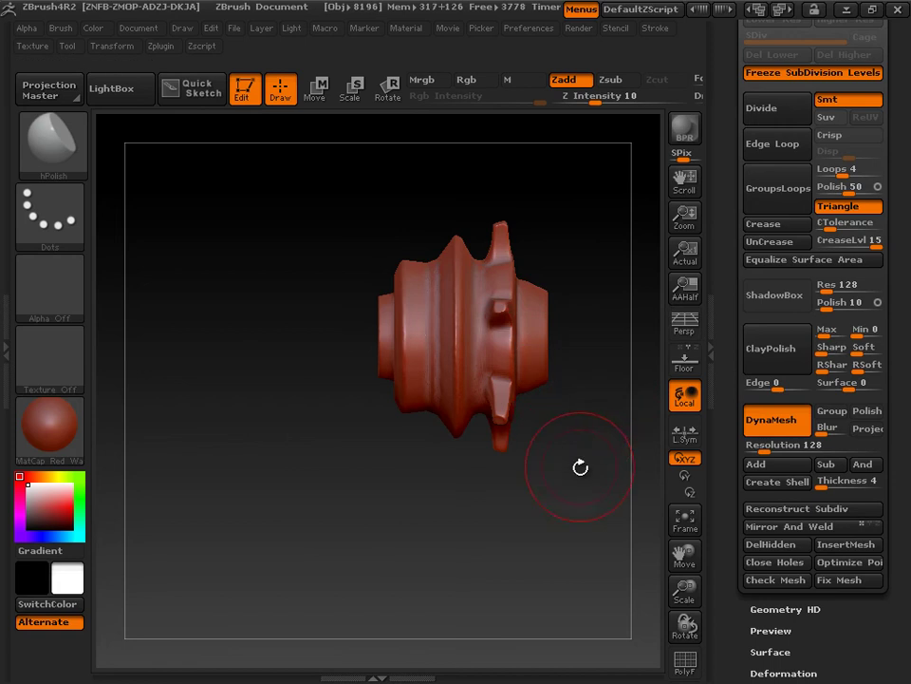
mouse_move(685, 550)
mouse_down()
mouse_move(596, 568)
mouse_move(556, 495)
mouse_move(566, 495)
mouse_move(575, 470)
mouse_up()
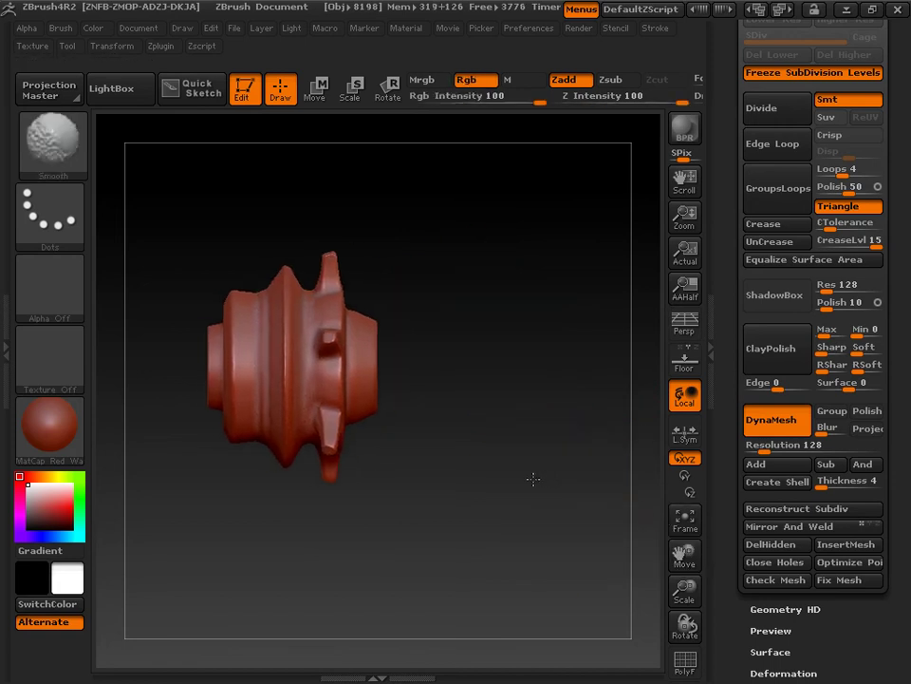
Clone the sculpted PolySphere tool and append the original PolySphere to the clone as a second subtool
drag(729, 128, 734, 285)
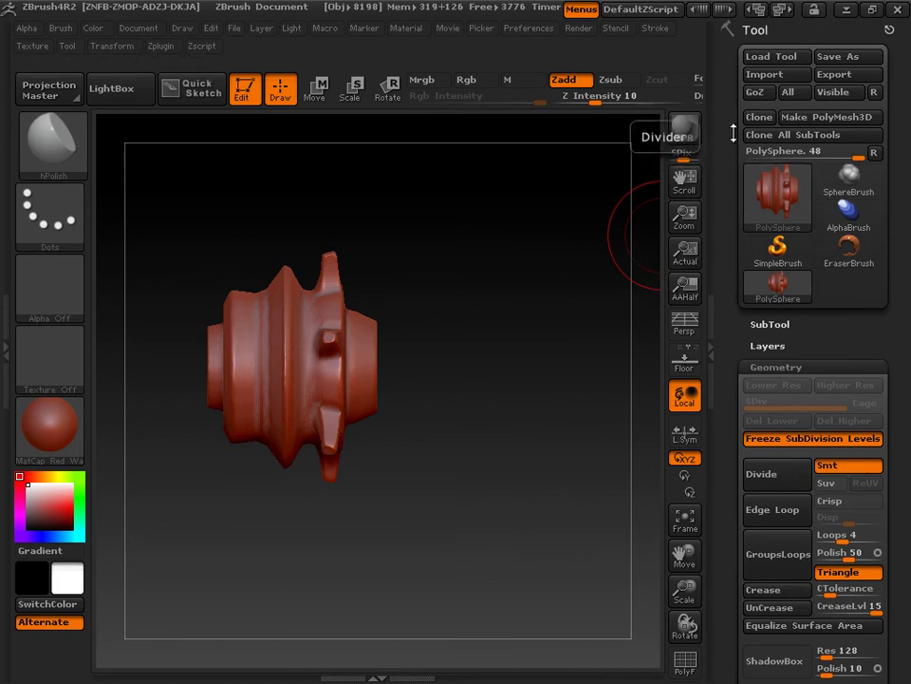
click(759, 117)
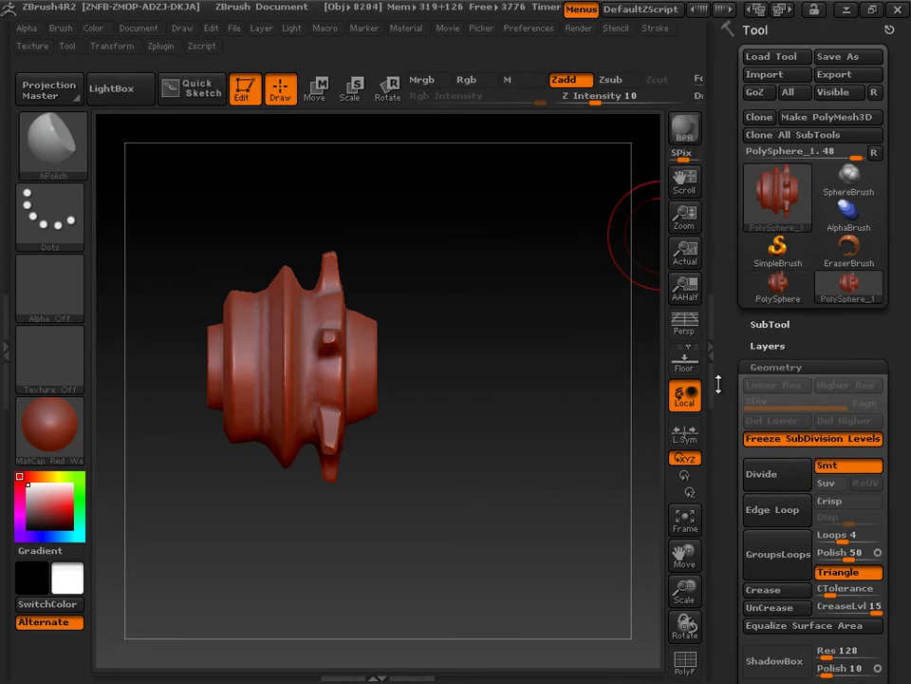
drag(730, 379, 838, 417)
click(773, 237)
click(837, 444)
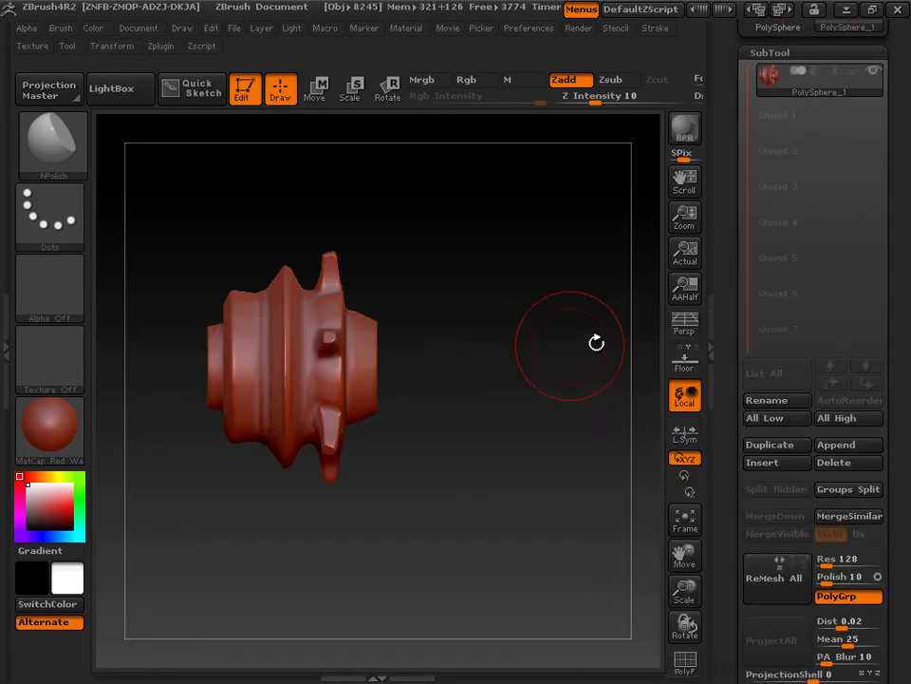
click(822, 443)
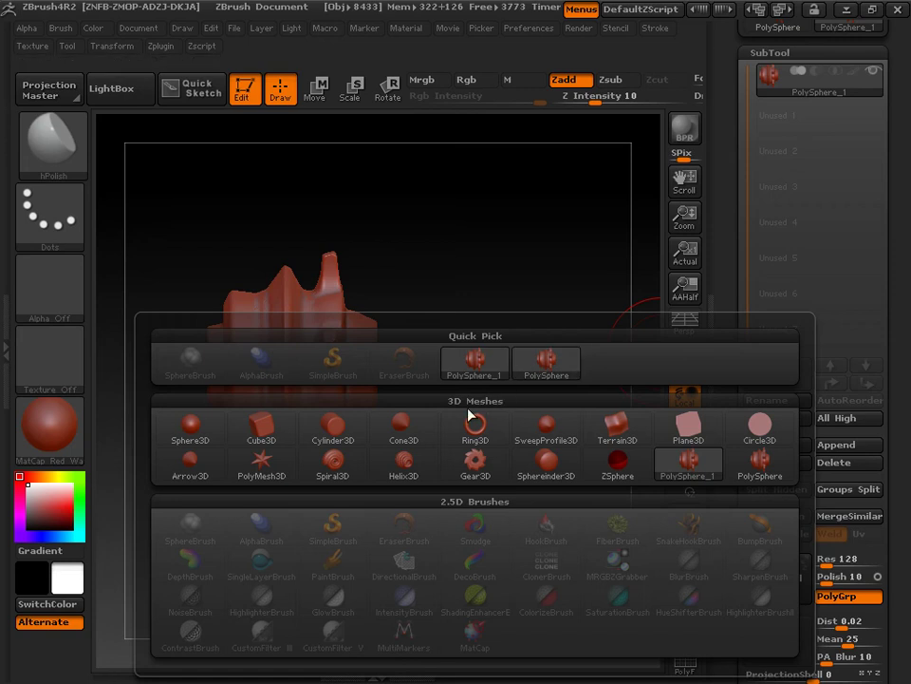
click(546, 364)
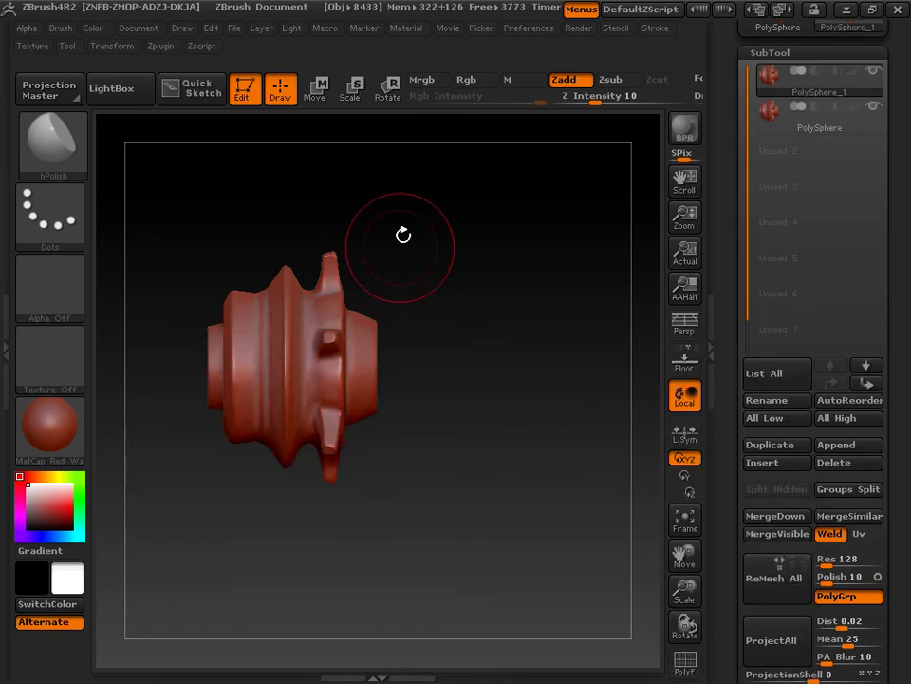
Make the appended PolySphere subtool active for a Transpose Move and deactivate symmetry
click(777, 127)
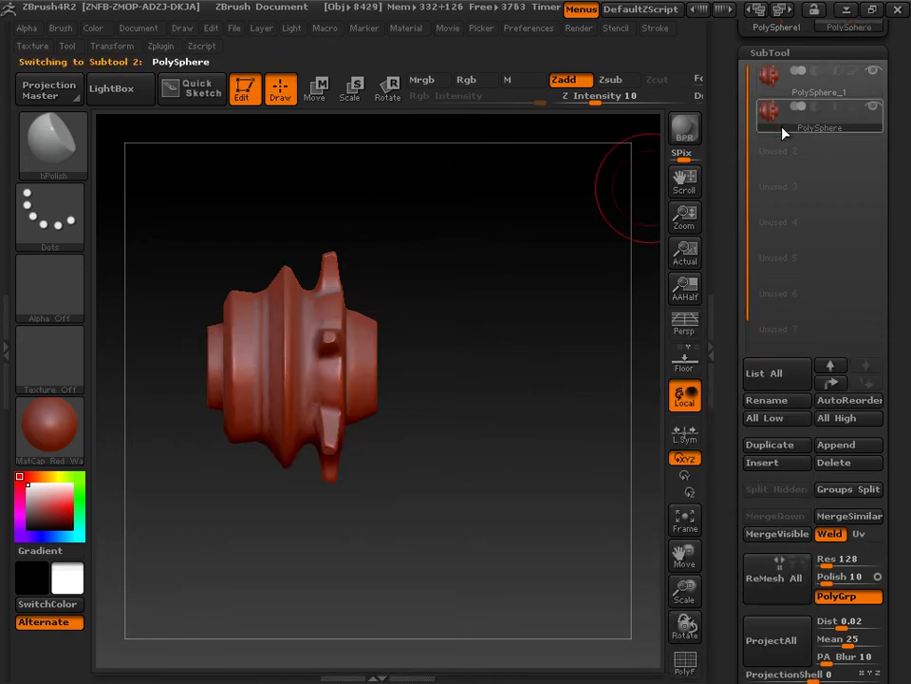
click(315, 95)
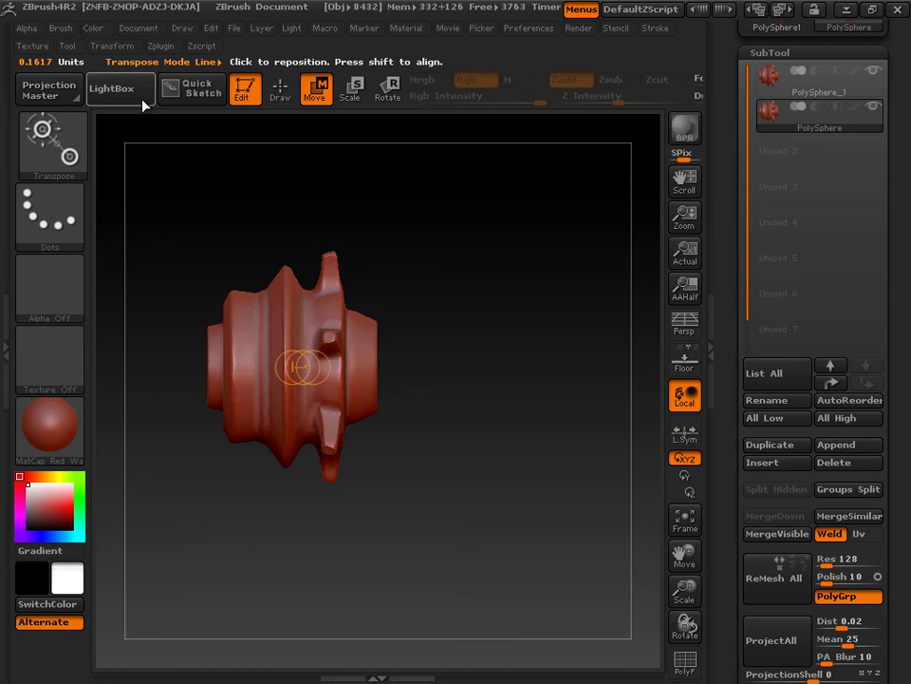
click(112, 46)
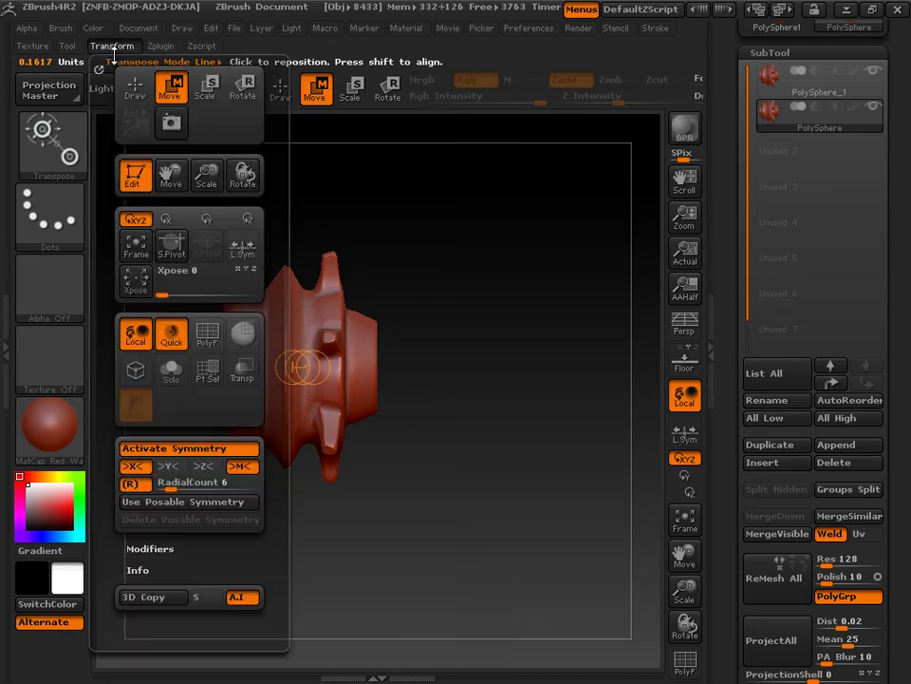
click(162, 449)
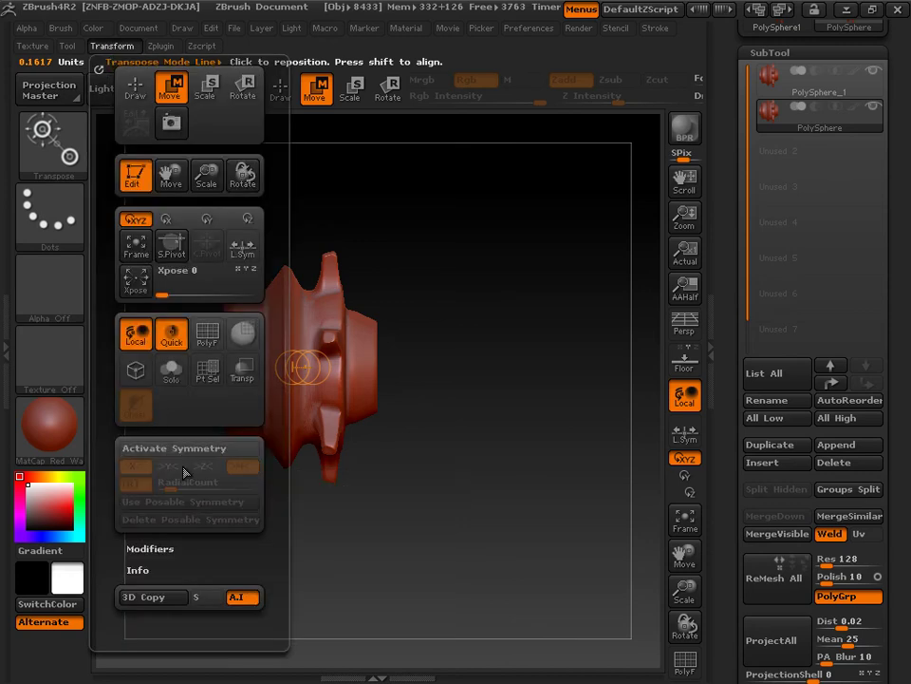
shift+drag(545, 413, 543, 413)
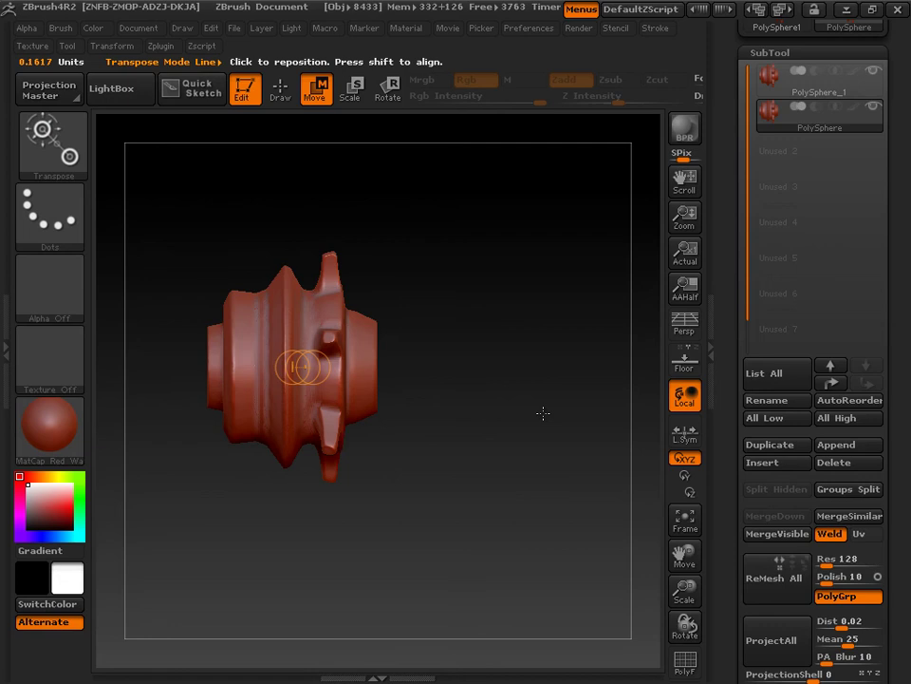
shift+drag(574, 358, 506, 375)
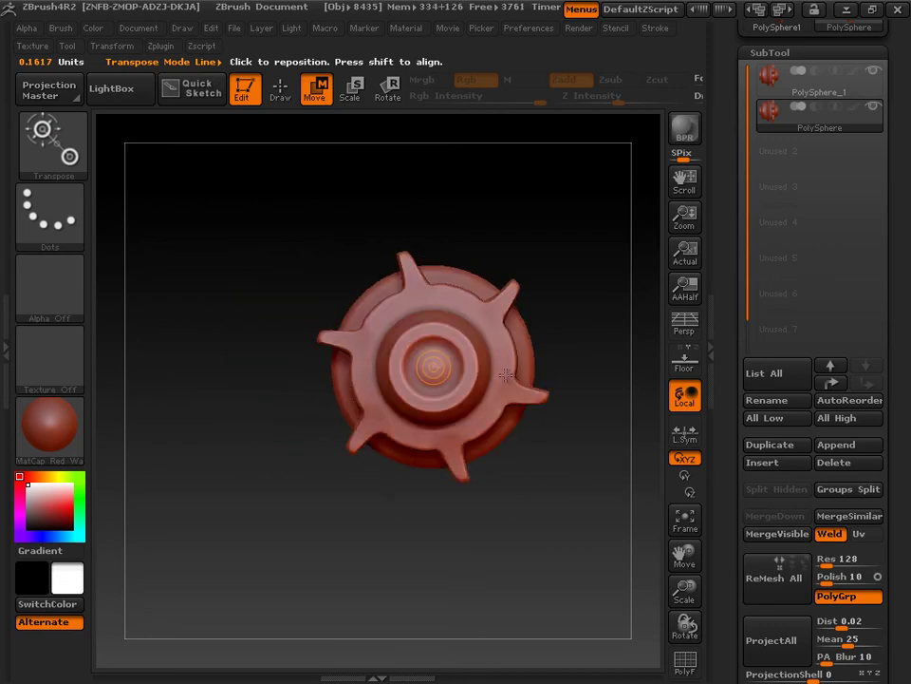
Move the active PolySphere copy sideways with Transpose so it sits end to end with the other form, slightly overlapping it, and return to Draw mode
drag(179, 413, 528, 414)
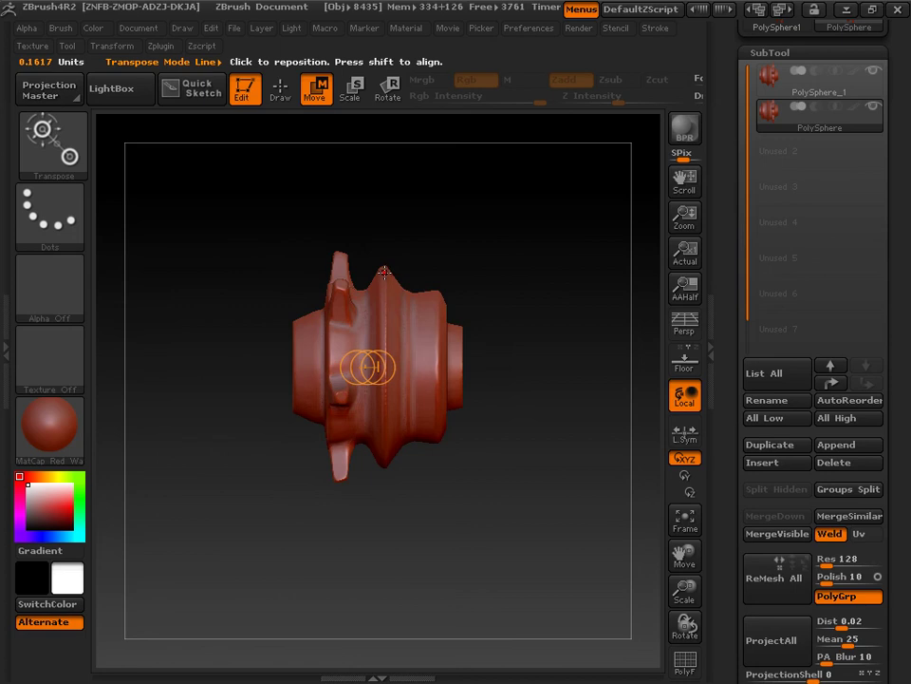
drag(384, 270, 382, 463)
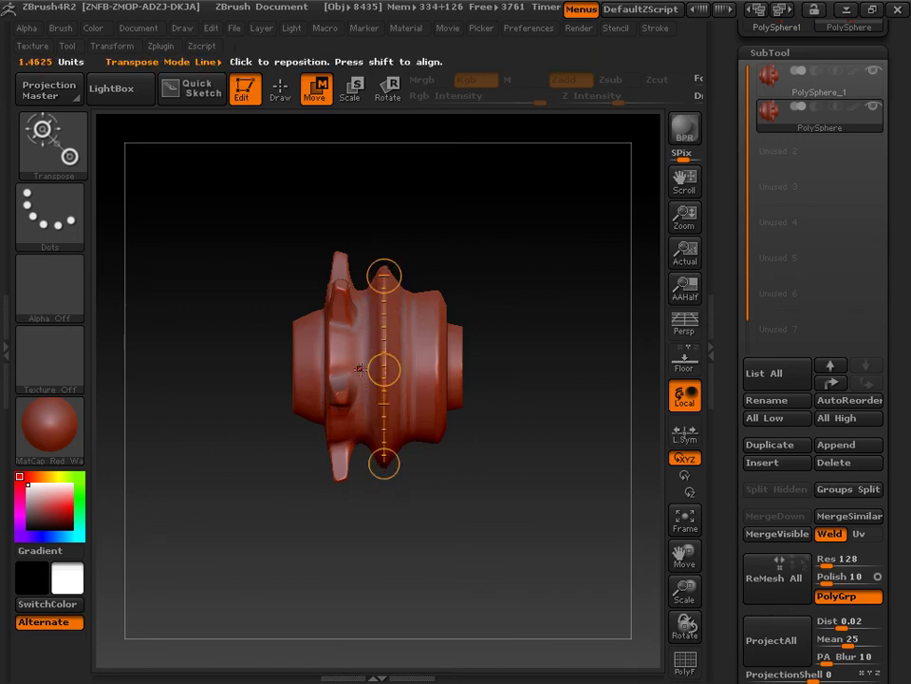
ctrl+drag(383, 369, 529, 371)
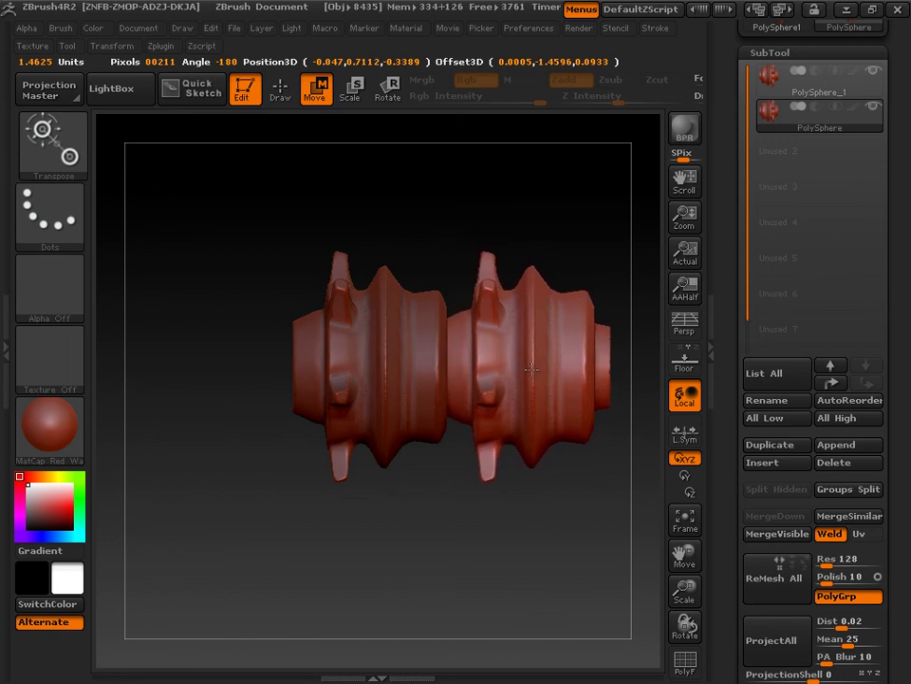
mouse_move(528, 370)
ctrl+mouse_down()
mouse_move(489, 370)
mouse_move(525, 370)
mouse_move(519, 377)
ctrl+mouse_up()
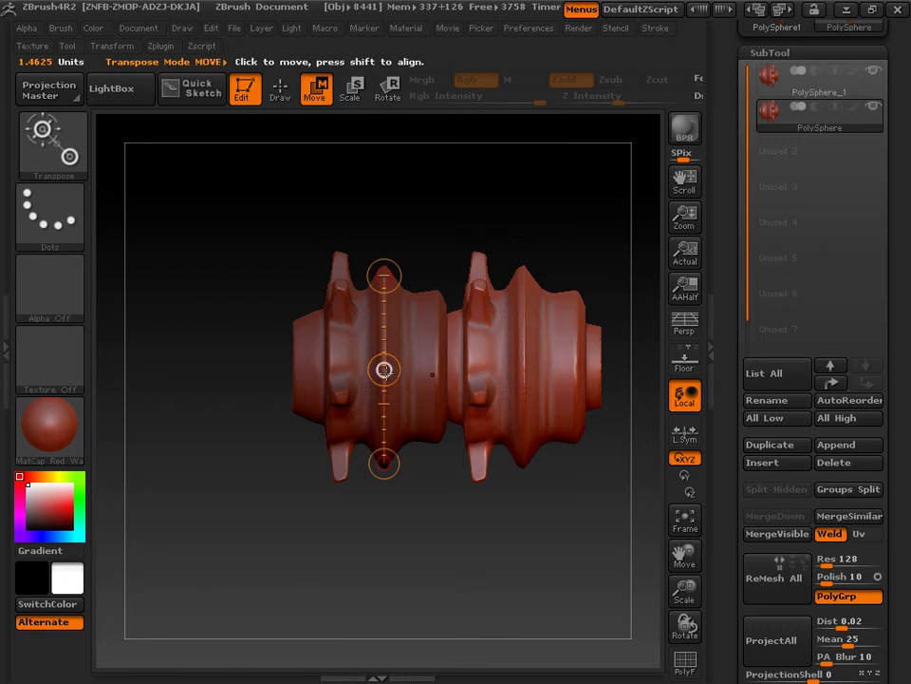
drag(389, 376, 394, 373)
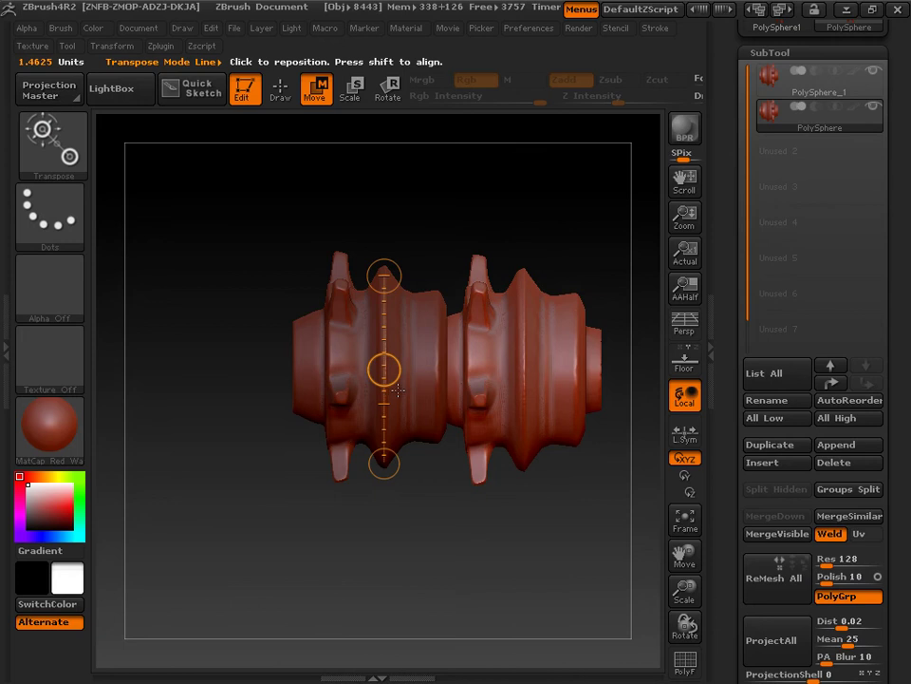
click(279, 91)
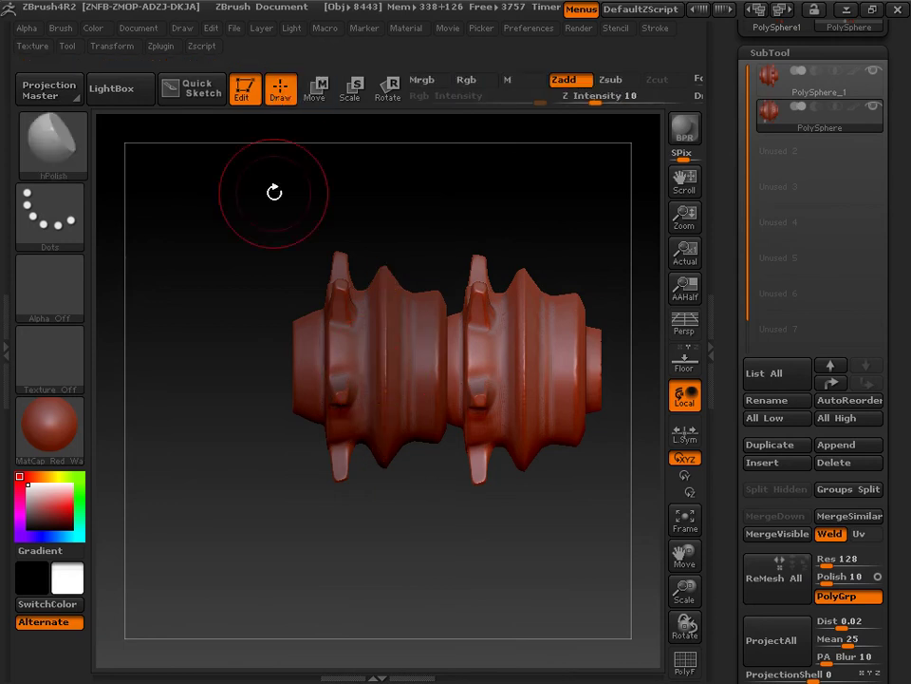
drag(688, 560, 636, 550)
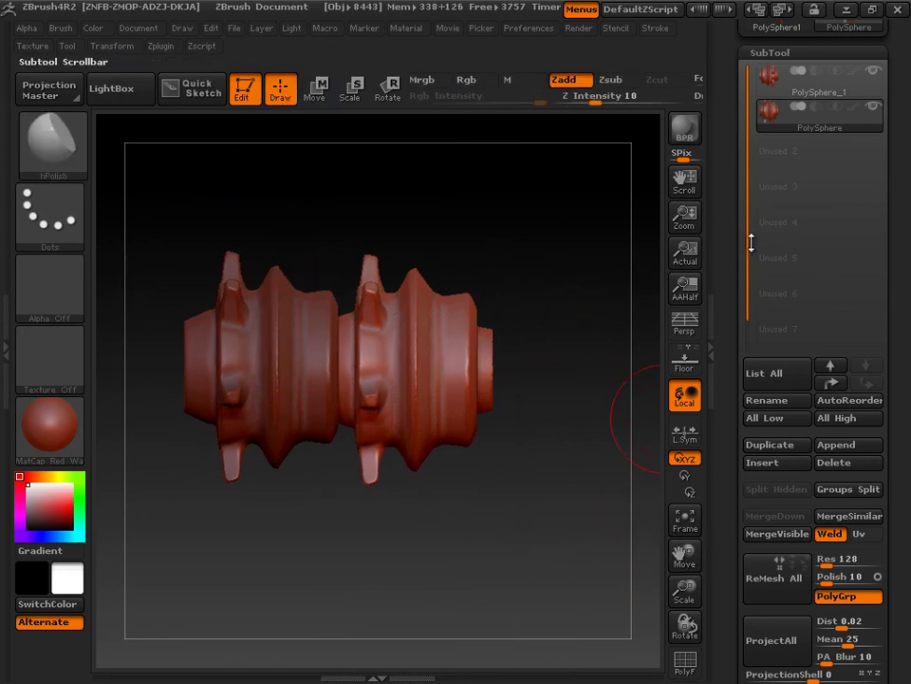
Clone the repositioned subtool as a separate tool and insert that cloned PolySphere into the first subtool with InsertMesh
scroll(751, 241, up, 5)
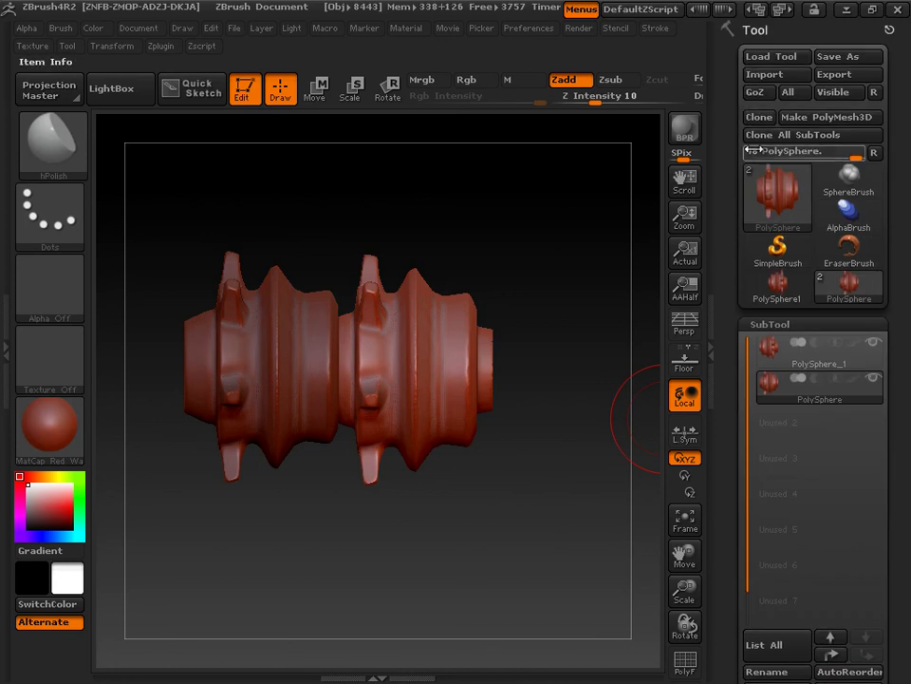
click(764, 135)
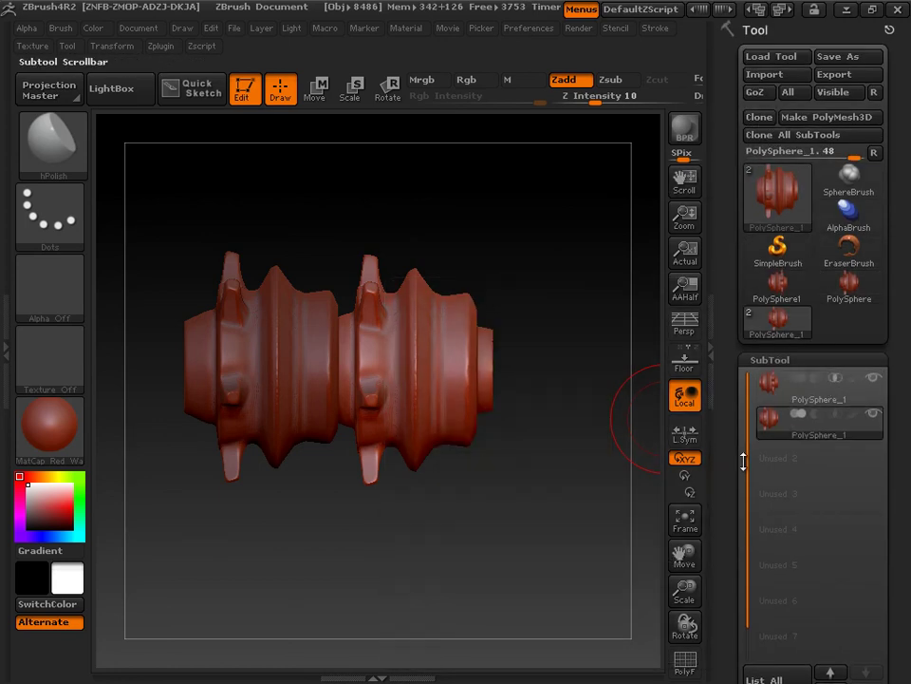
click(759, 400)
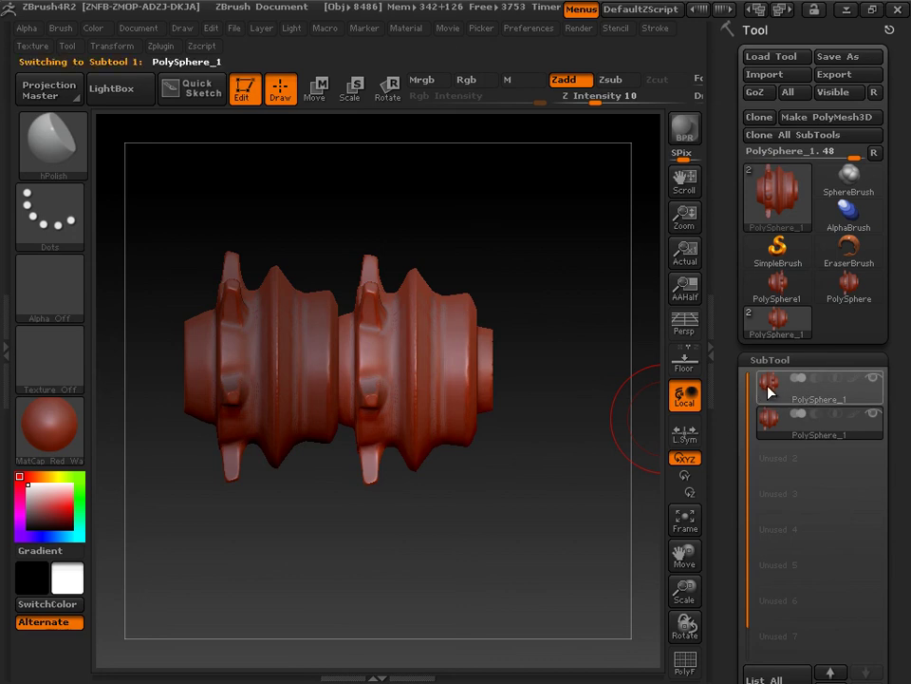
drag(732, 432, 728, 321)
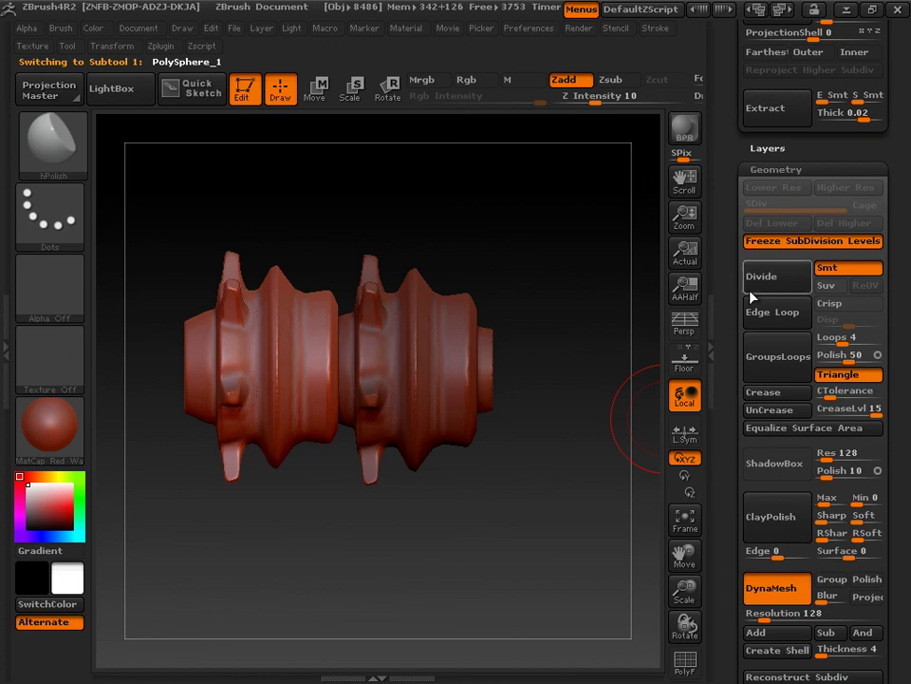
drag(725, 460, 726, 337)
click(844, 409)
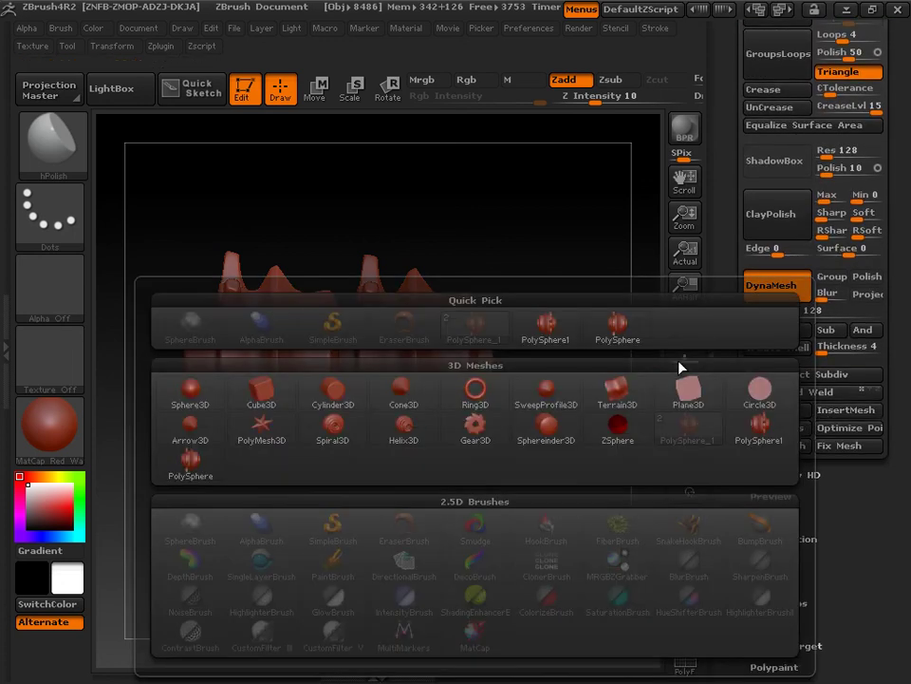
click(628, 340)
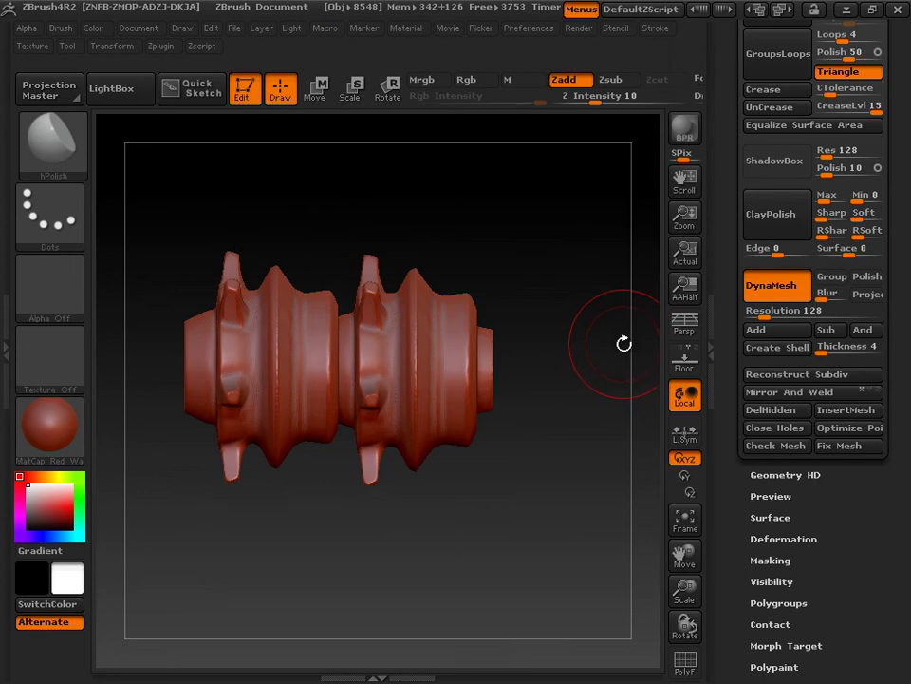
Hide the second subtool and re-DynaMesh the combined first subtool with its polyframe shown
drag(729, 137, 739, 387)
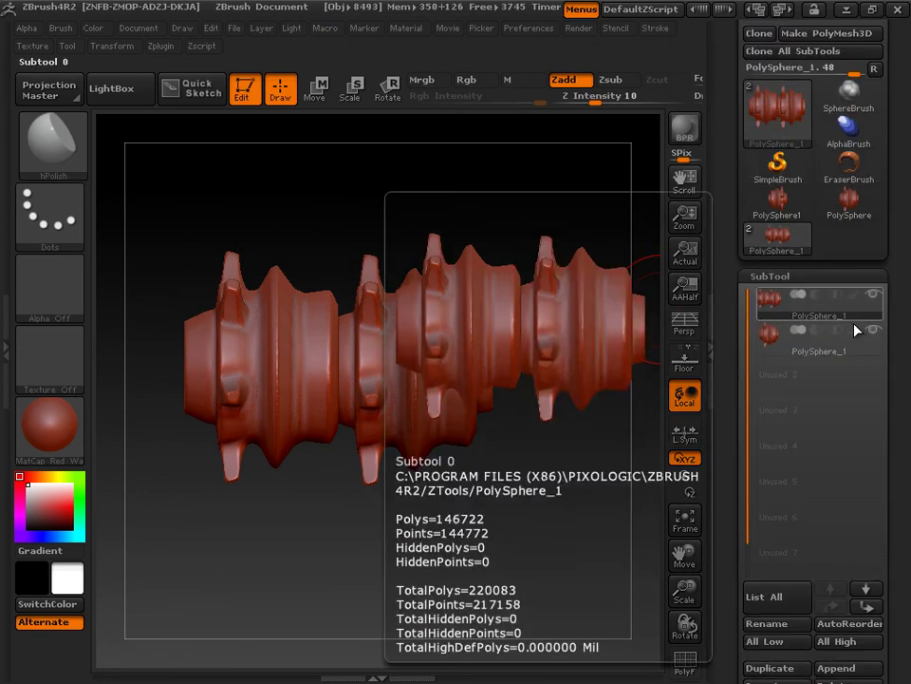
click(876, 331)
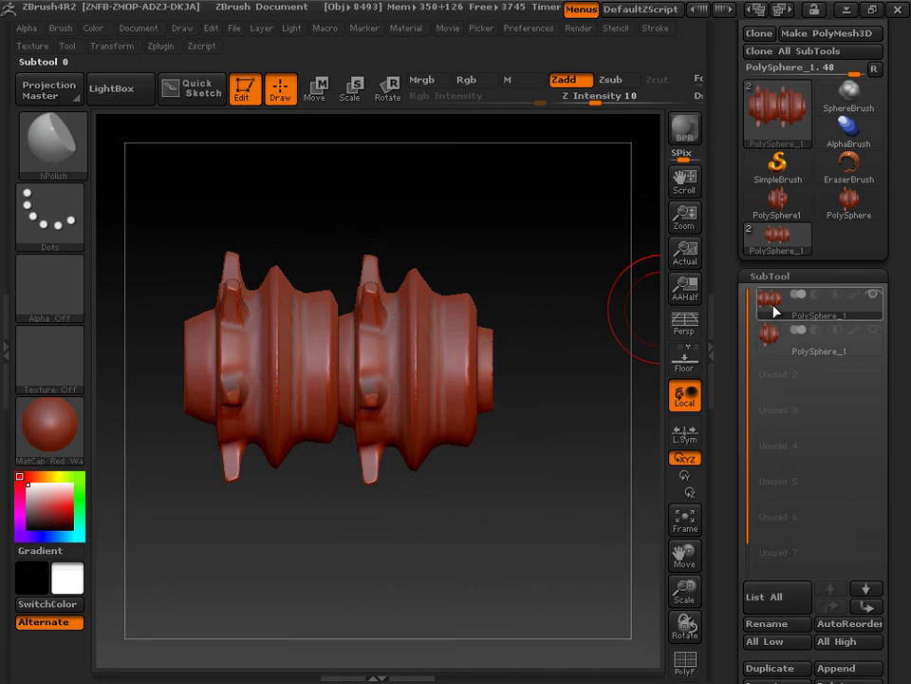
click(684, 662)
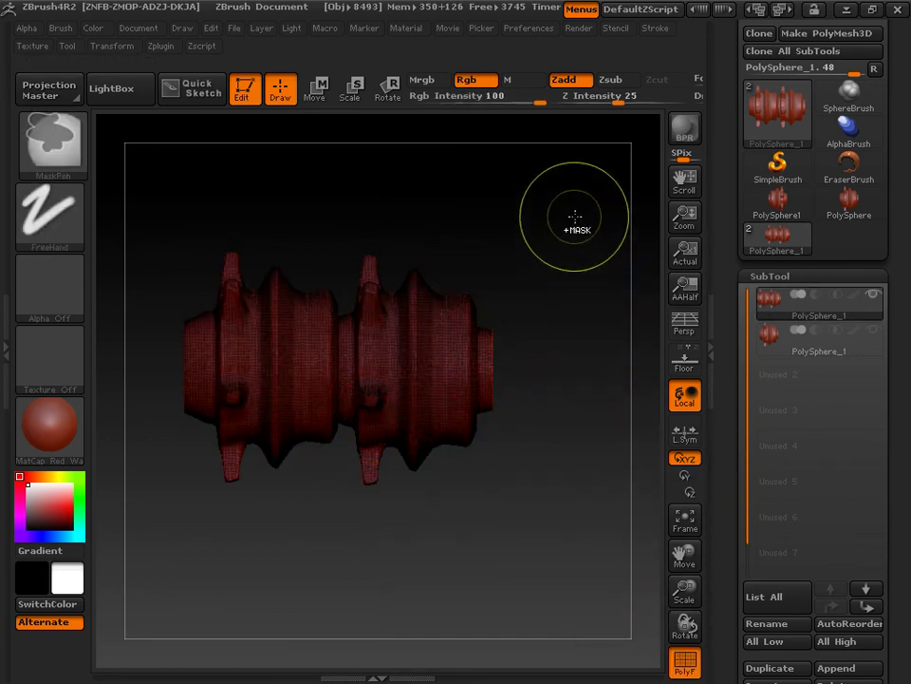
ctrl+drag(576, 230, 578, 456)
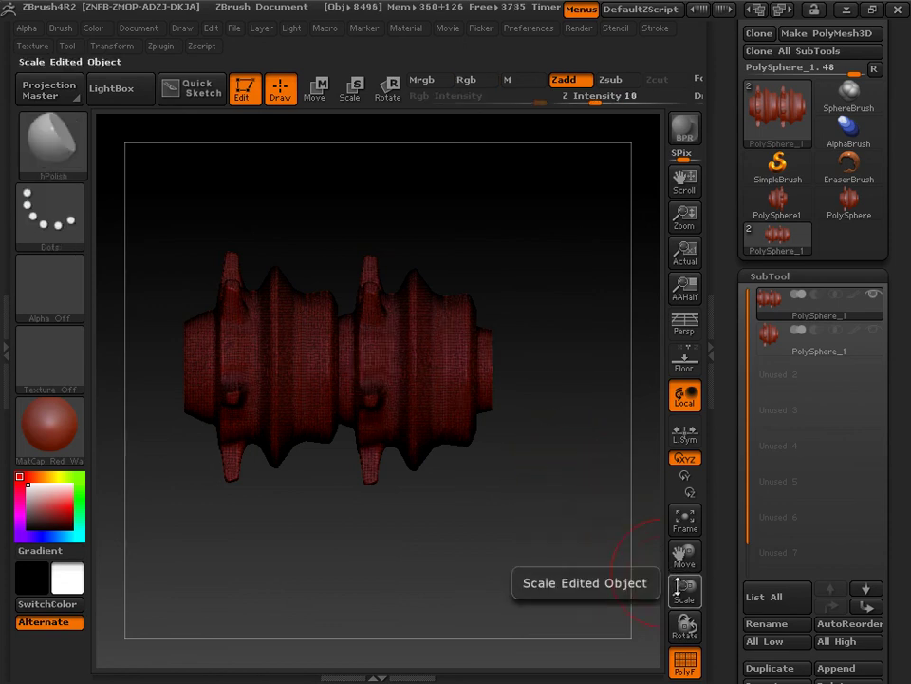
Delete the hidden second subtool so only the combined mesh is kept
click(792, 347)
drag(728, 369, 737, 263)
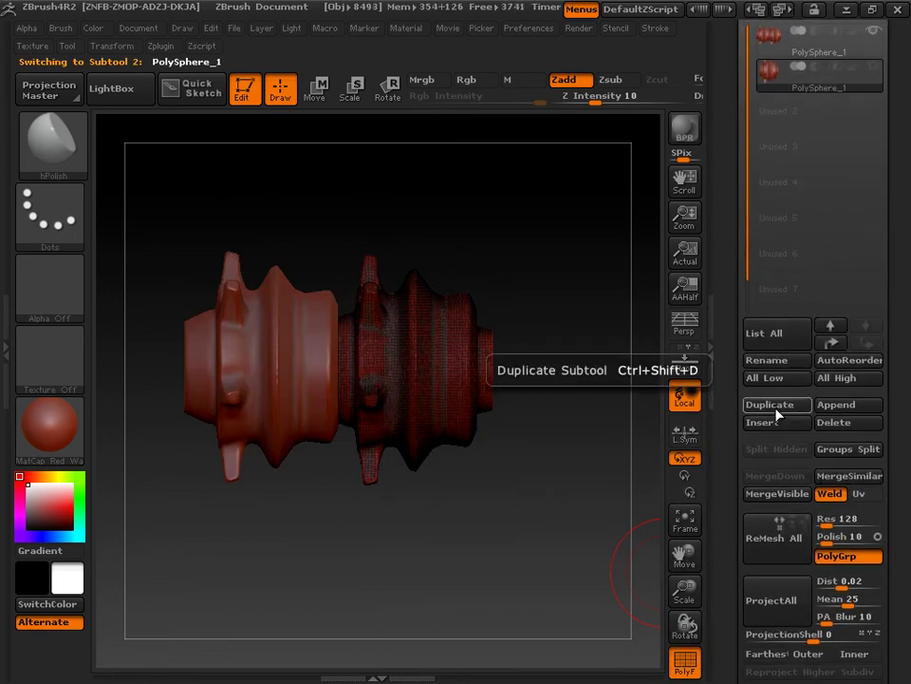
drag(731, 417, 722, 330)
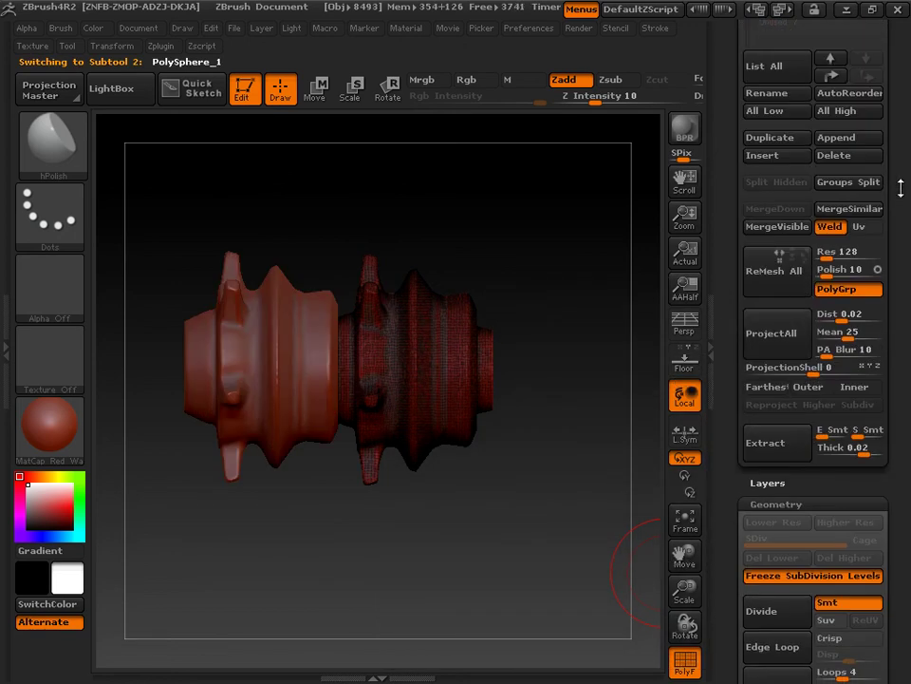
click(850, 157)
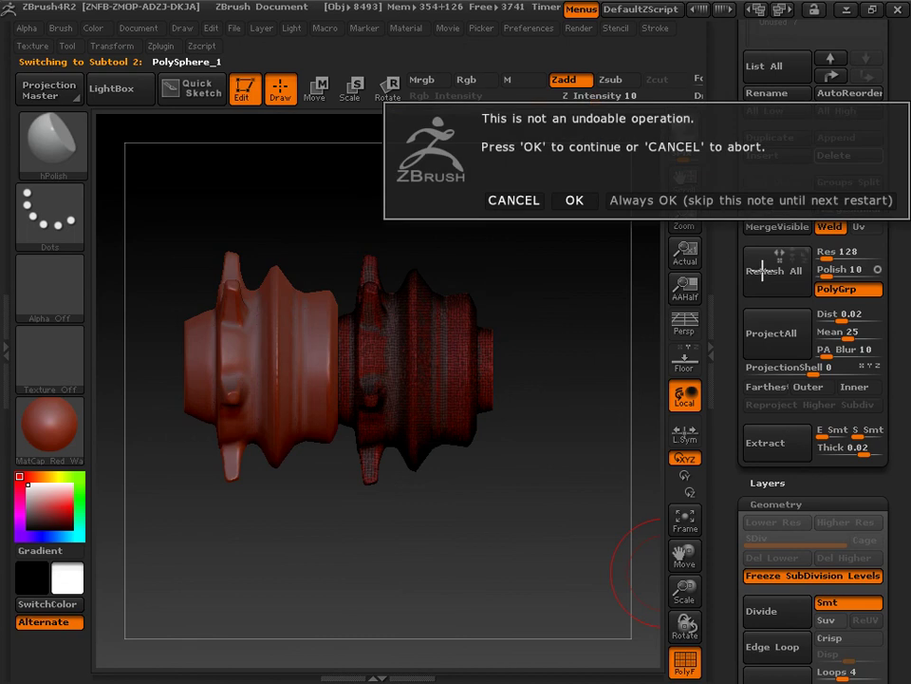
click(575, 200)
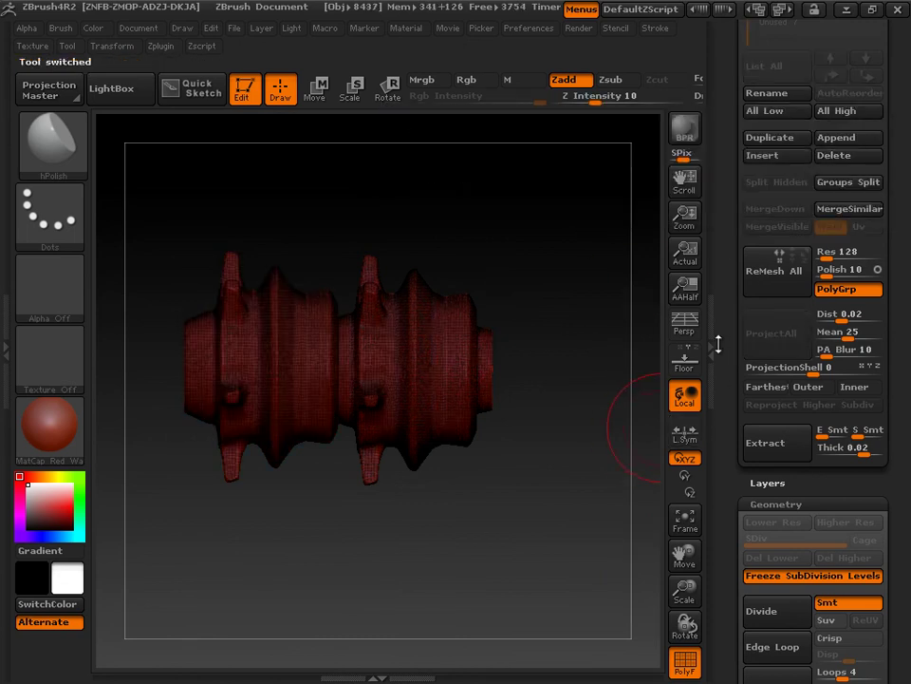
Examine the wireframe up close and from several angles where the two toothed forms join
drag(684, 591, 689, 680)
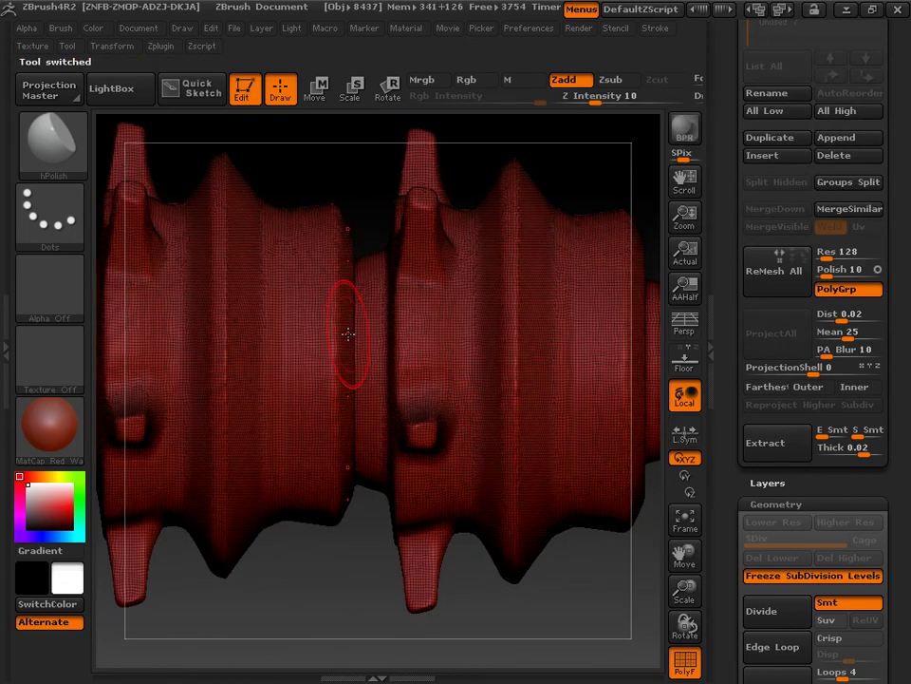
drag(472, 598, 375, 614)
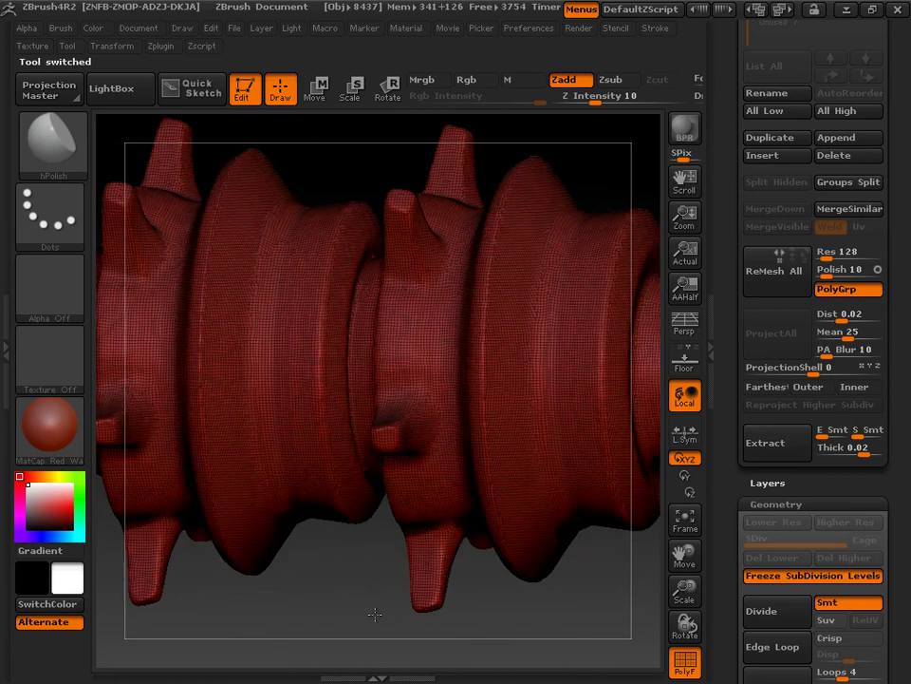
drag(688, 590, 688, 583)
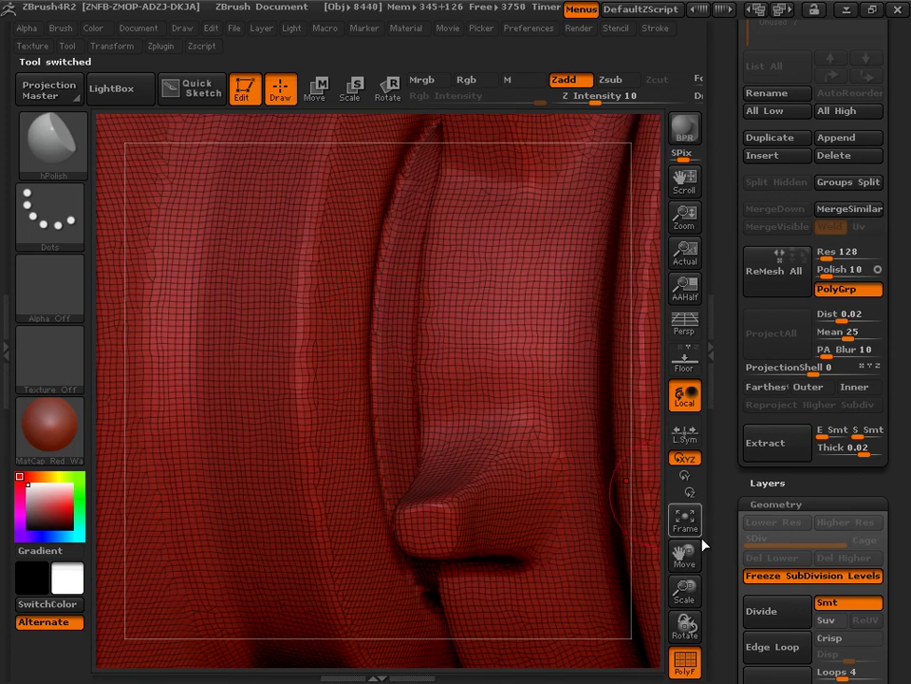
drag(685, 589, 634, 497)
drag(568, 526, 545, 607)
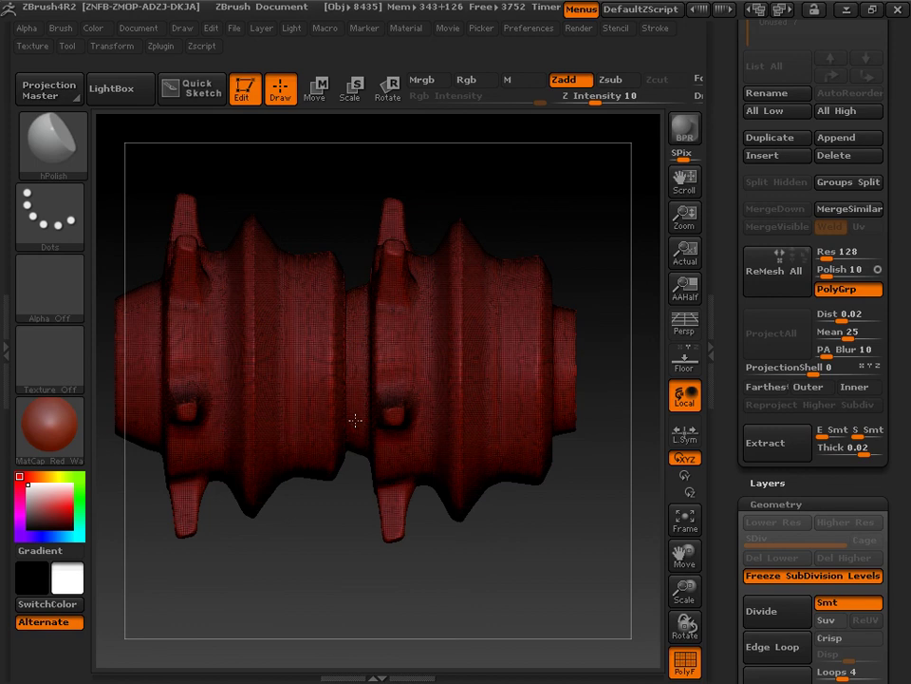
drag(362, 502, 337, 475)
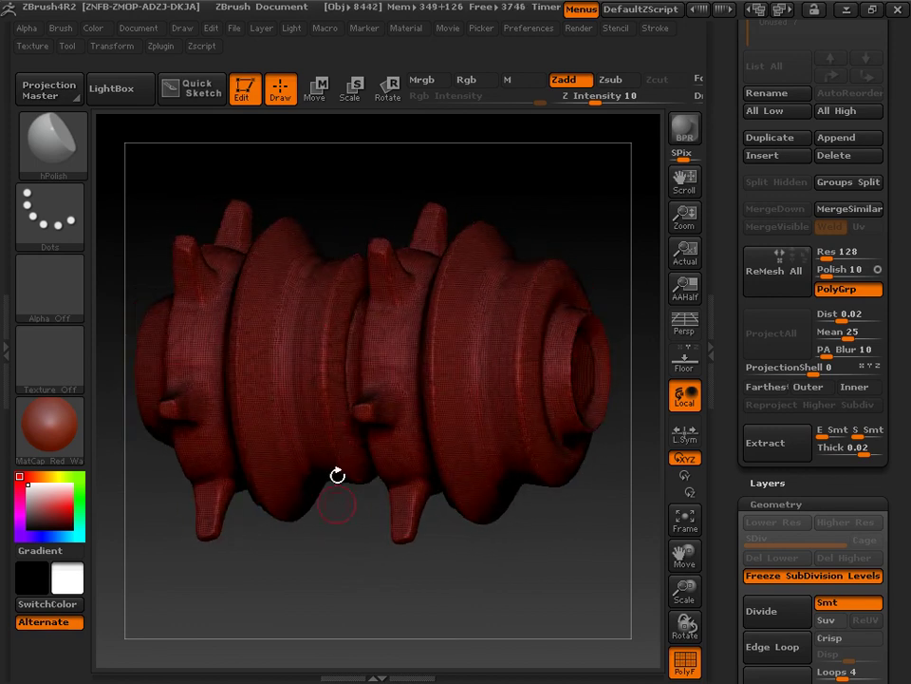
key(shift)
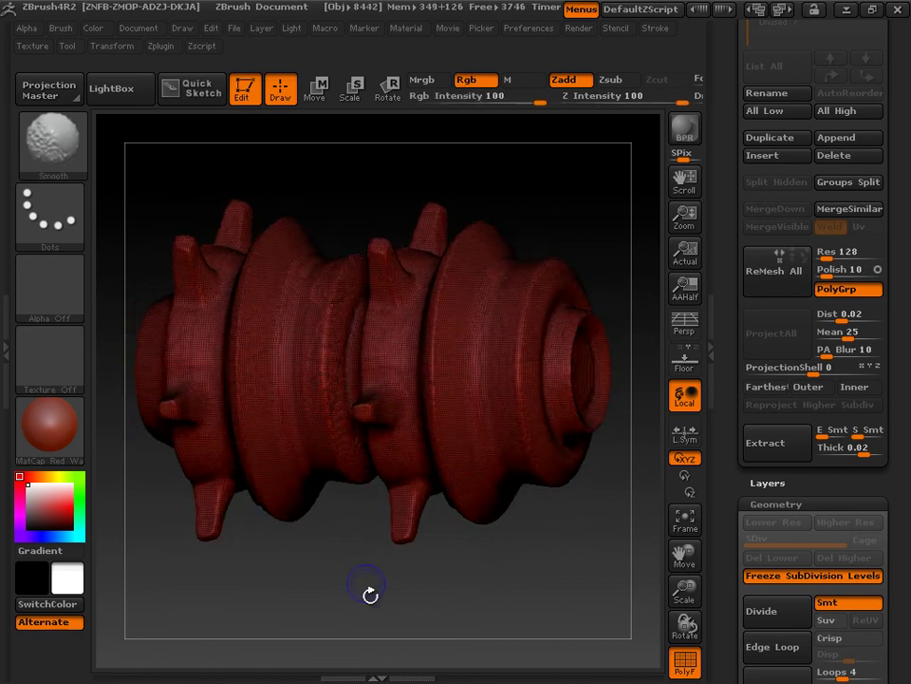
shift+drag(369, 594, 401, 594)
Hide the polyframe and review the merged form in a turned side view and in the SubTool list
click(672, 659)
mouse_move(513, 608)
mouse_down()
mouse_move(488, 586)
mouse_move(495, 438)
mouse_move(524, 467)
mouse_move(508, 448)
mouse_up()
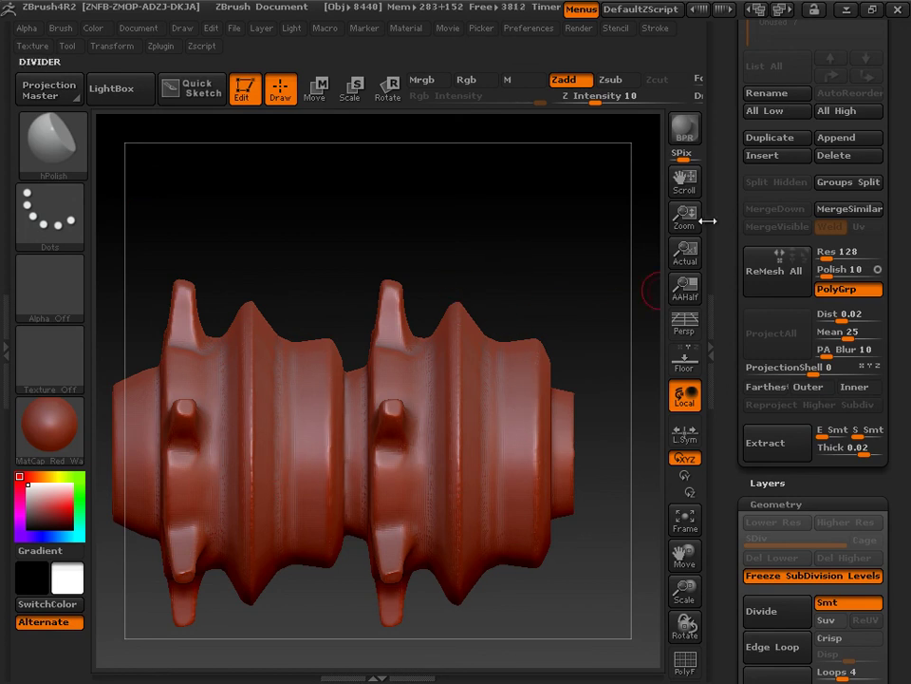
drag(740, 130, 710, 342)
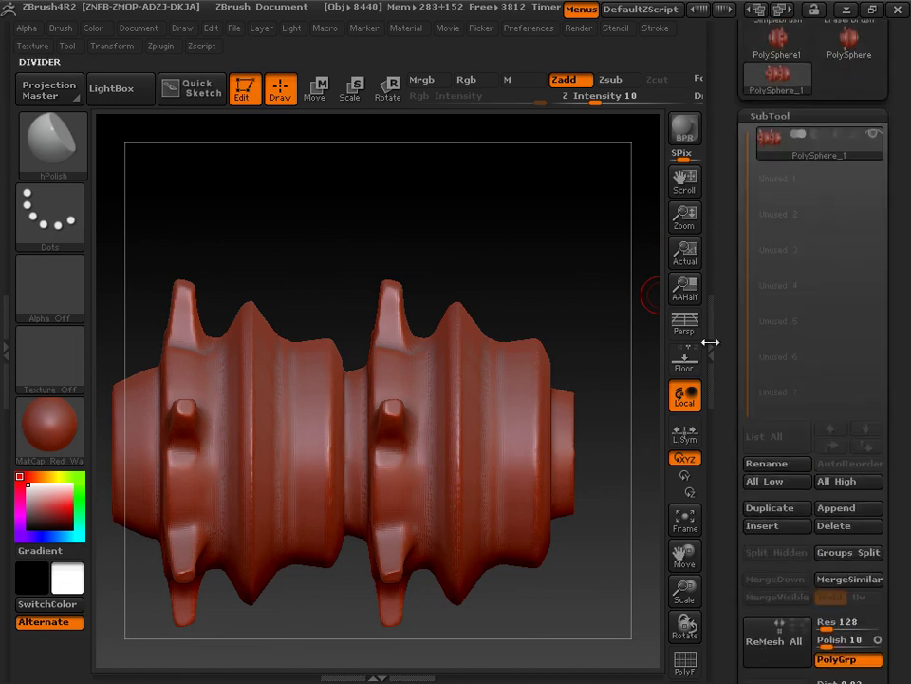
drag(721, 148, 723, 180)
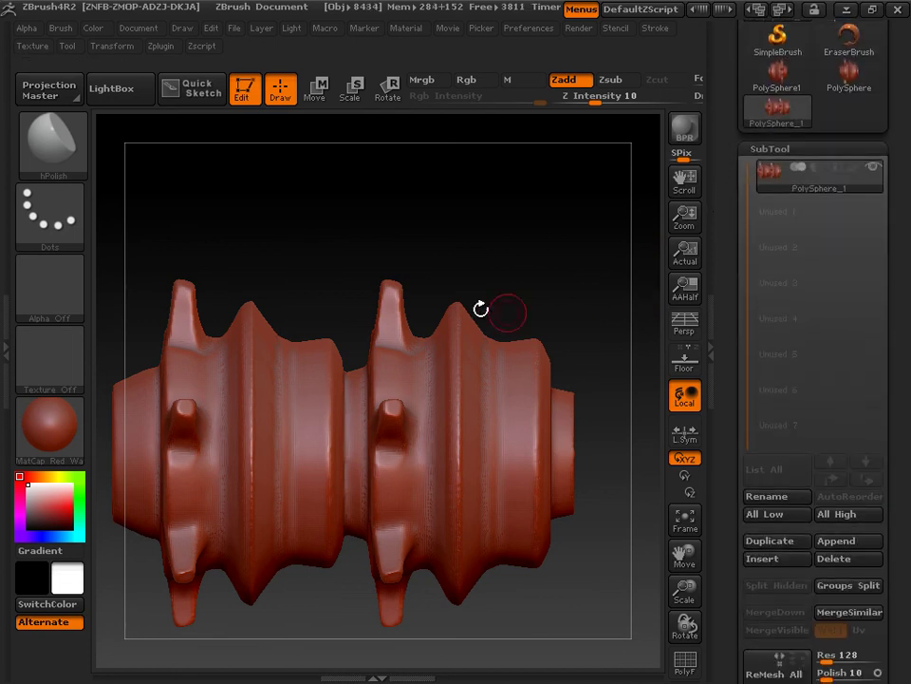